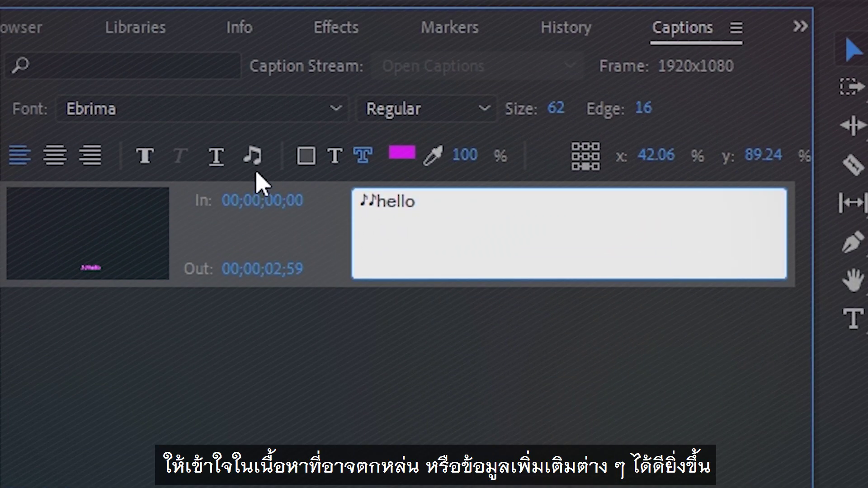
Step: Search the Essential Graphics templates for 'credits' to list rolling credits such as Angled Credits
{"action": "left_click", "coordinate": [254, 159]}
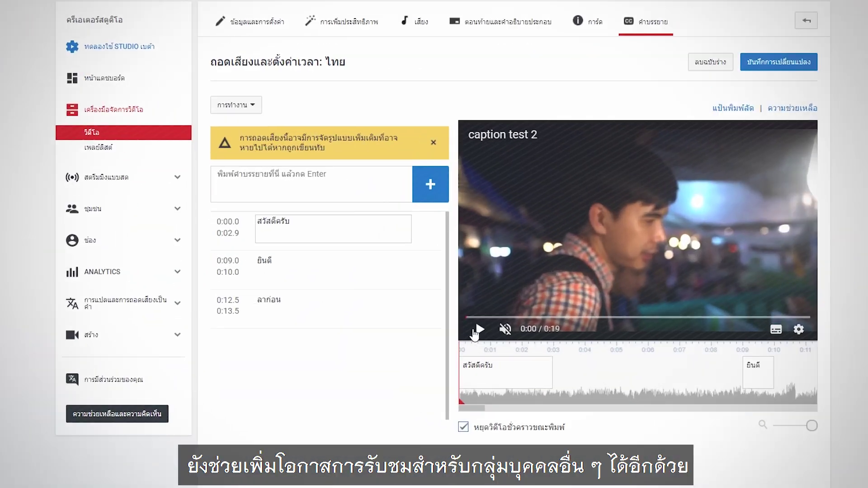
{"action": "left_click", "coordinate": [477, 331]}
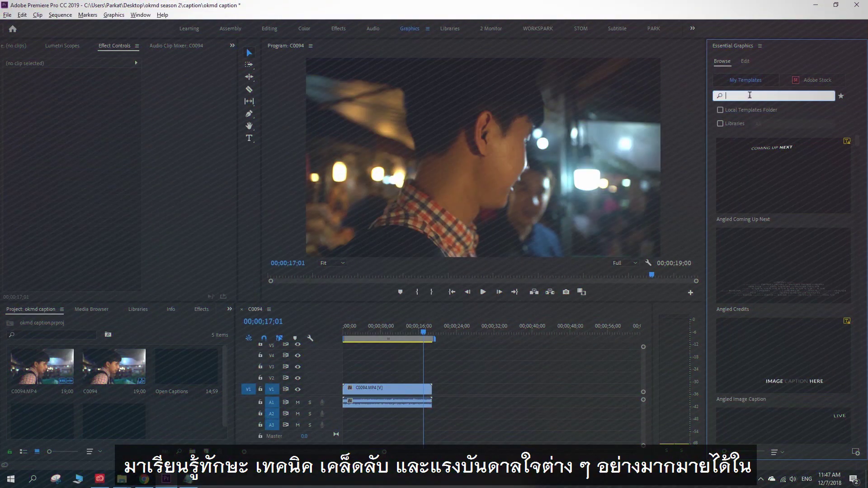
{"action": "type", "text": "cred"}
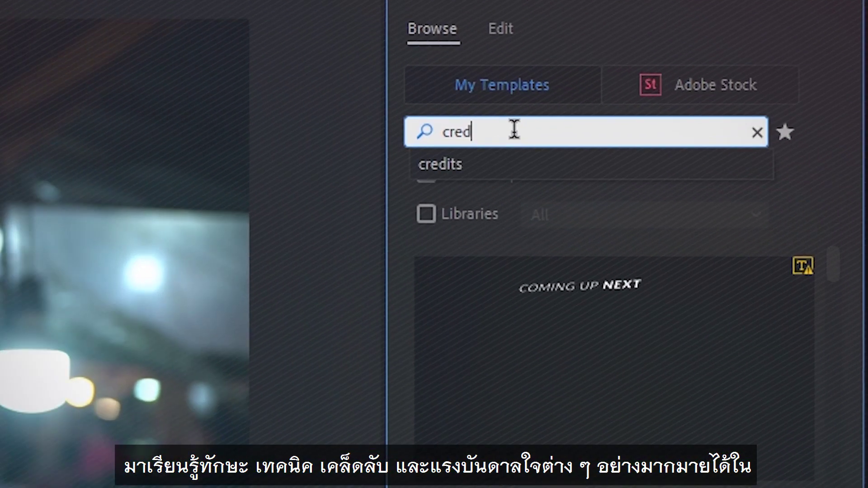
{"action": "type", "text": "its"}
{"action": "key", "text": "Return"}
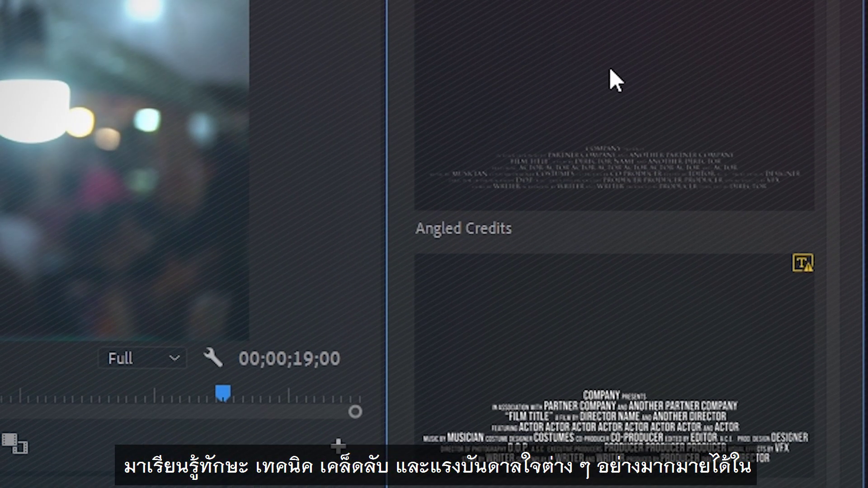
{"action": "scroll", "coordinate": [617, 58], "scroll_direction": "down", "scroll_amount": 10}
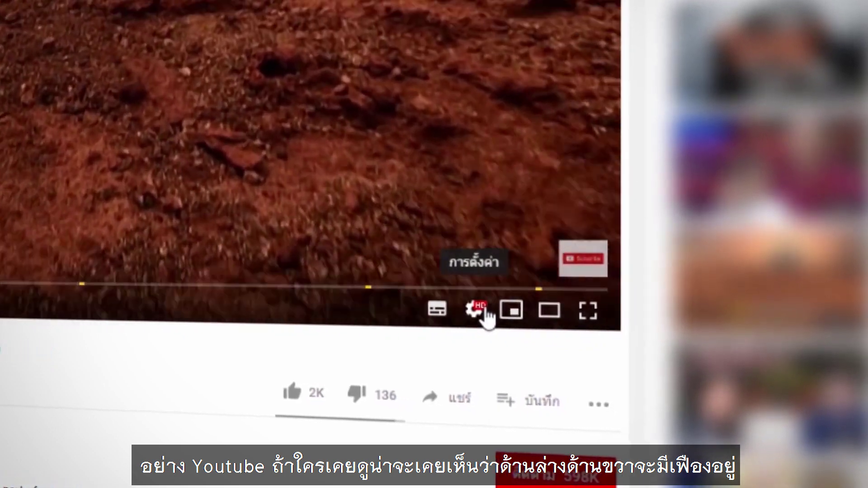
Step: Turn on English (auto-generated) subtitles from the YouTube player's settings
{"action": "left_click", "coordinate": [484, 312]}
{"action": "left_click", "coordinate": [582, 234]}
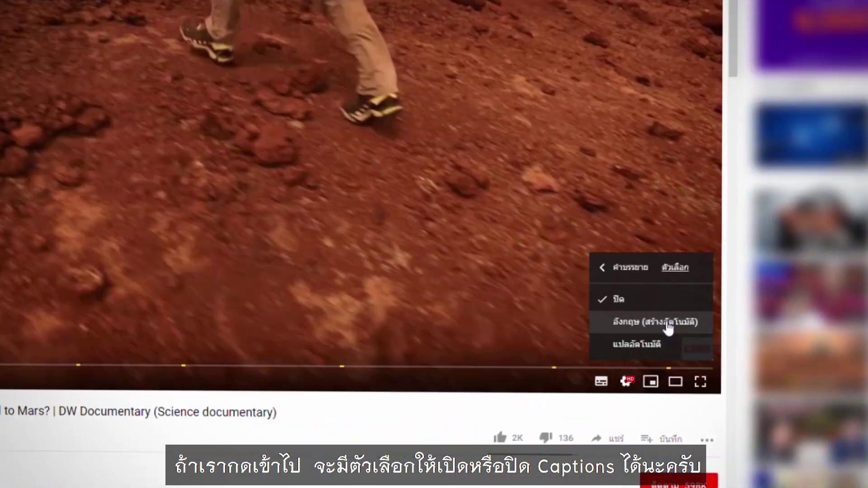
{"action": "left_click", "coordinate": [559, 221]}
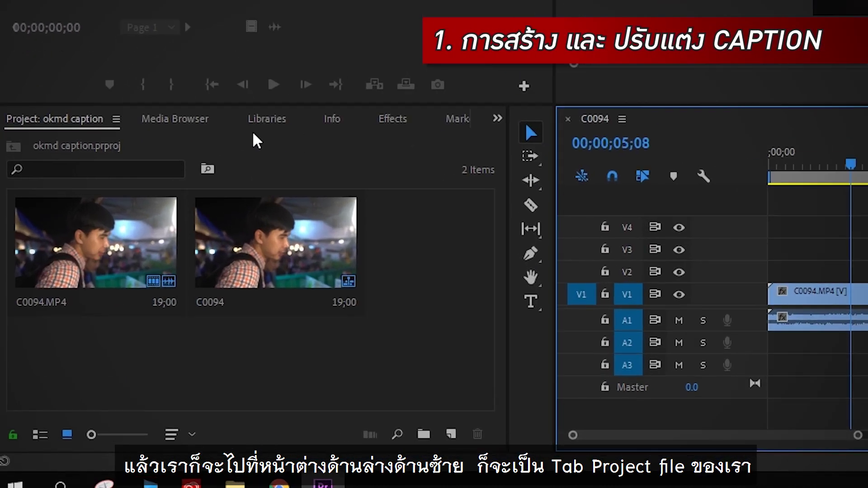
Step: Create a new 1920×1080, 59.94 fps captions item using the Open Captions standard
{"action": "left_click", "coordinate": [109, 292]}
{"action": "left_click", "coordinate": [54, 296]}
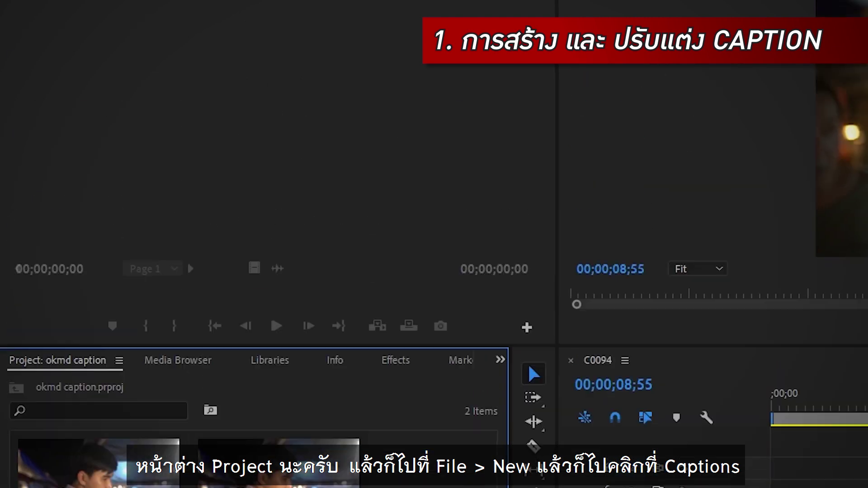
{"action": "left_click", "coordinate": [16, 25]}
{"action": "mouse_move", "coordinate": [28, 51]}
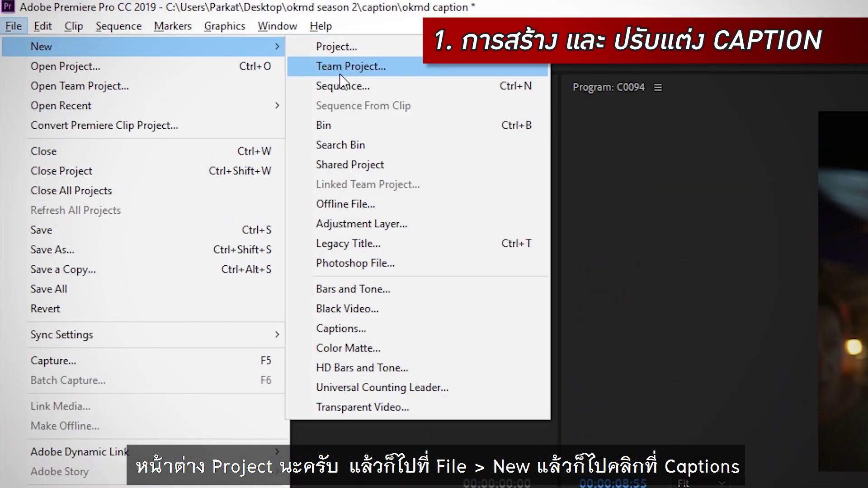
{"action": "left_click", "coordinate": [354, 327]}
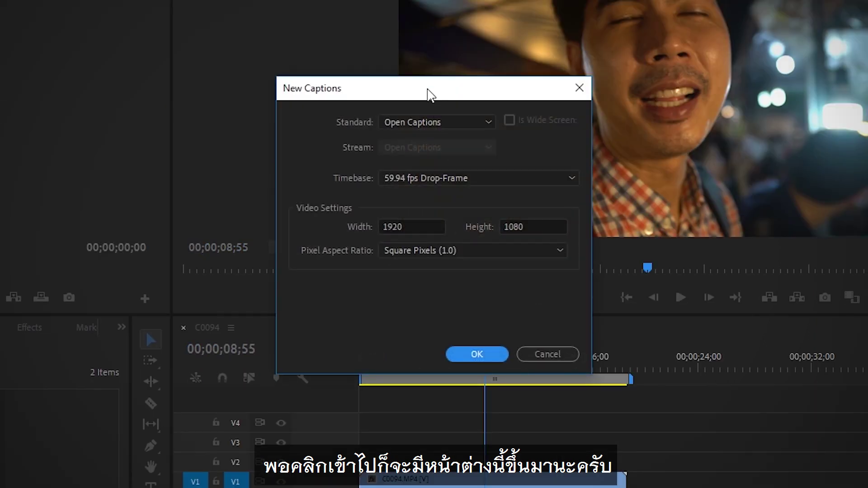
{"action": "left_click_drag", "start_coordinate": [430, 95], "coordinate": [375, 112]}
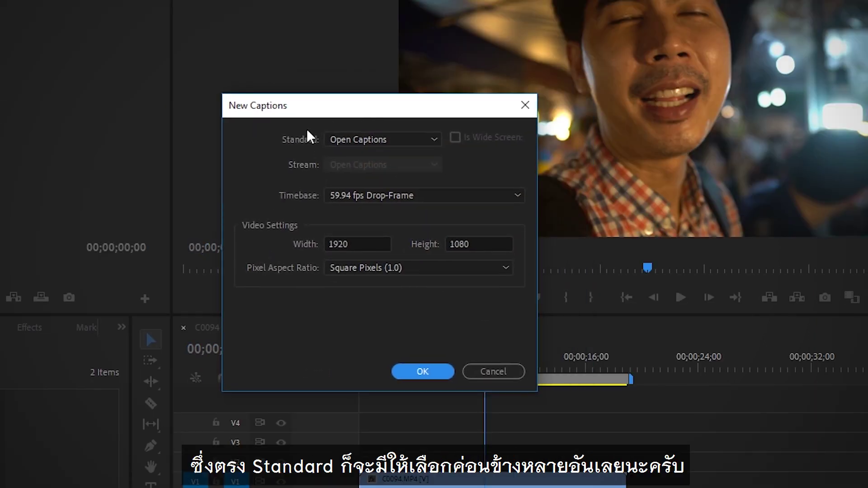
{"action": "left_click", "coordinate": [353, 138]}
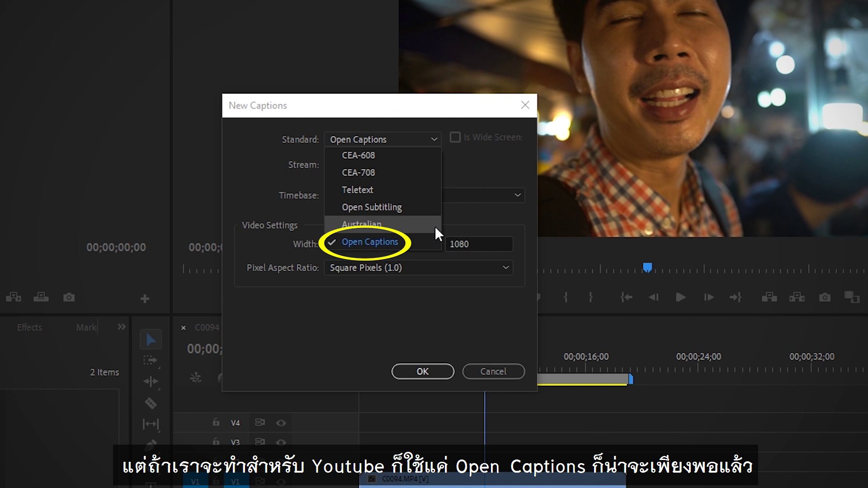
{"action": "left_click", "coordinate": [407, 244]}
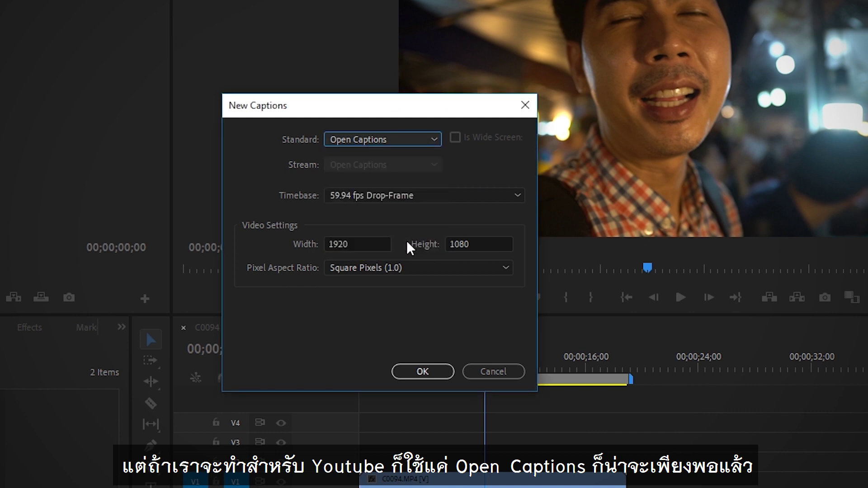
{"action": "left_click", "coordinate": [421, 371]}
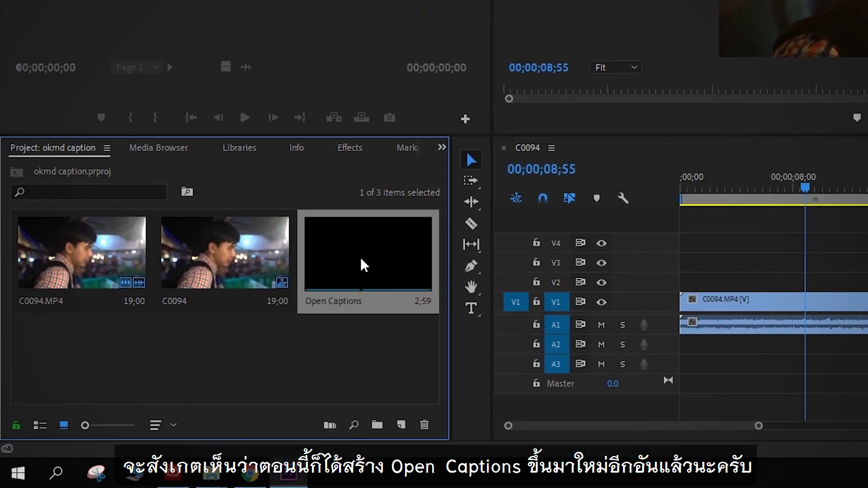
Step: Place the Open Captions item on V3 at 00;00 and trim it to the C0094 clip's length
{"action": "left_click_drag", "start_coordinate": [365, 253], "coordinate": [692, 266]}
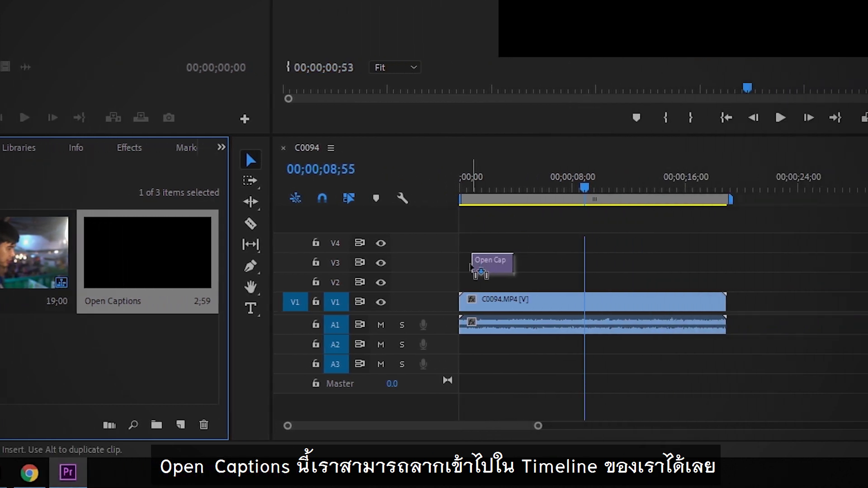
{"action": "left_click_drag", "start_coordinate": [470, 267], "coordinate": [463, 267]}
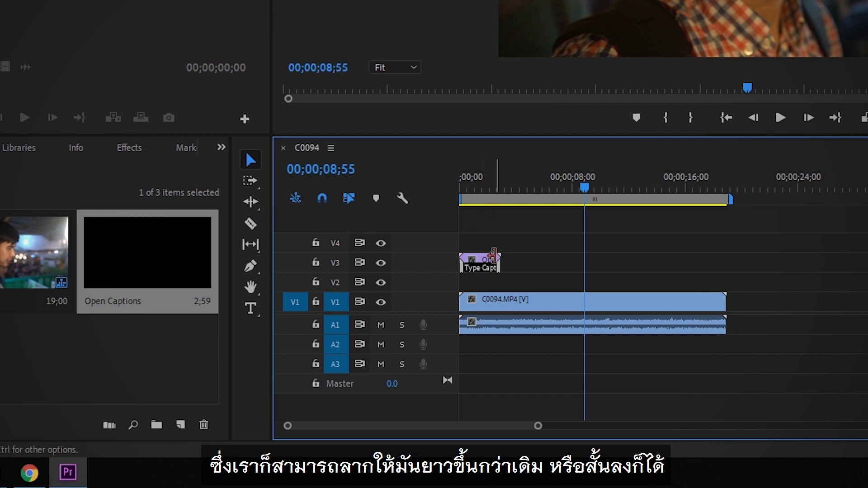
{"action": "left_click_drag", "start_coordinate": [494, 261], "coordinate": [867, 262]}
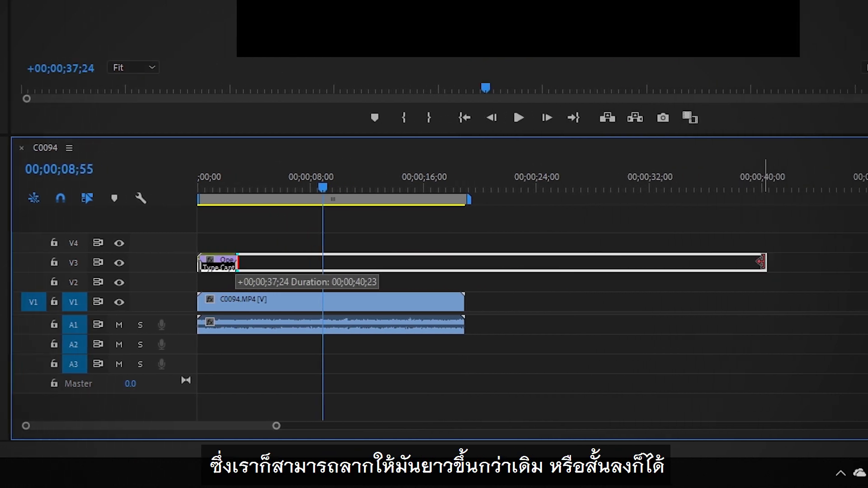
{"action": "left_click_drag", "start_coordinate": [761, 262], "coordinate": [510, 261]}
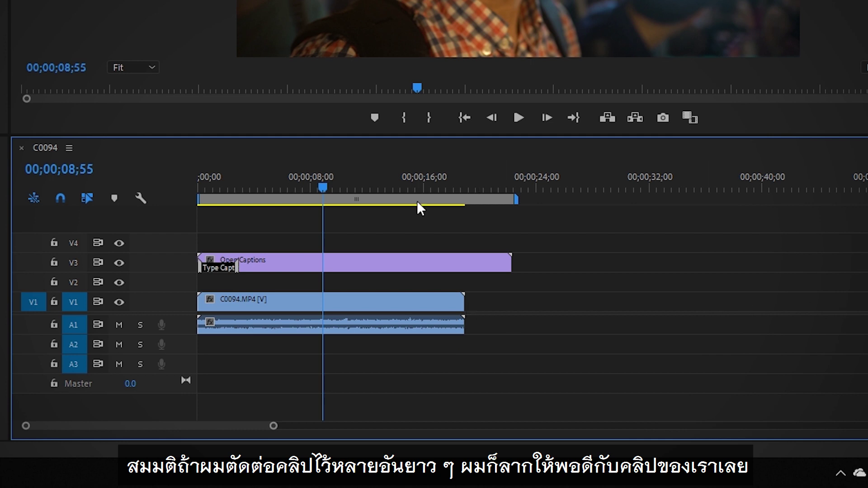
{"action": "left_click_drag", "start_coordinate": [507, 257], "coordinate": [841, 262]}
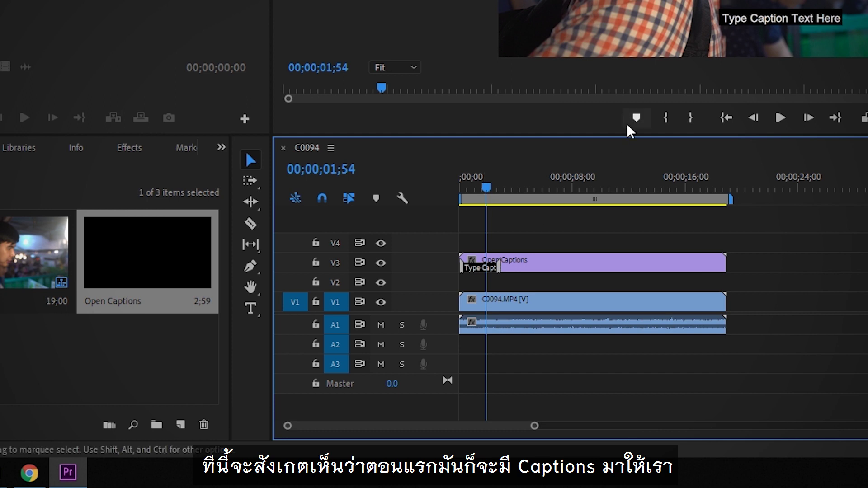
{"action": "left_click", "coordinate": [477, 273]}
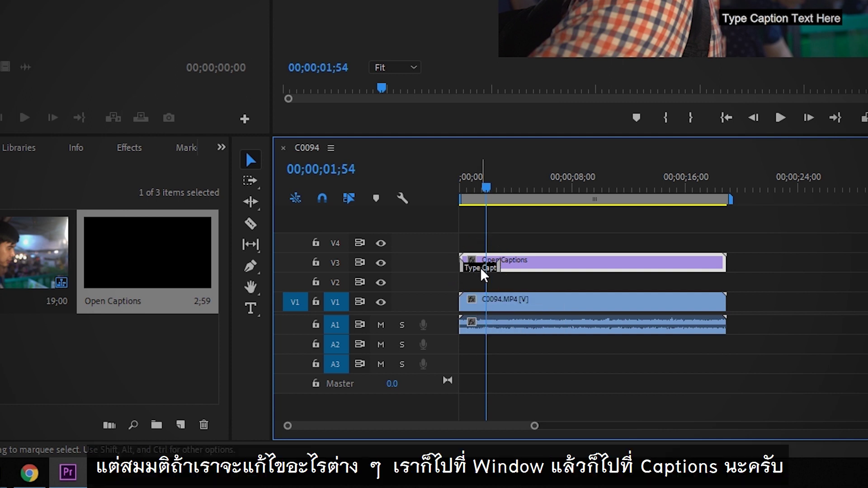
{"action": "left_click", "coordinate": [218, 36]}
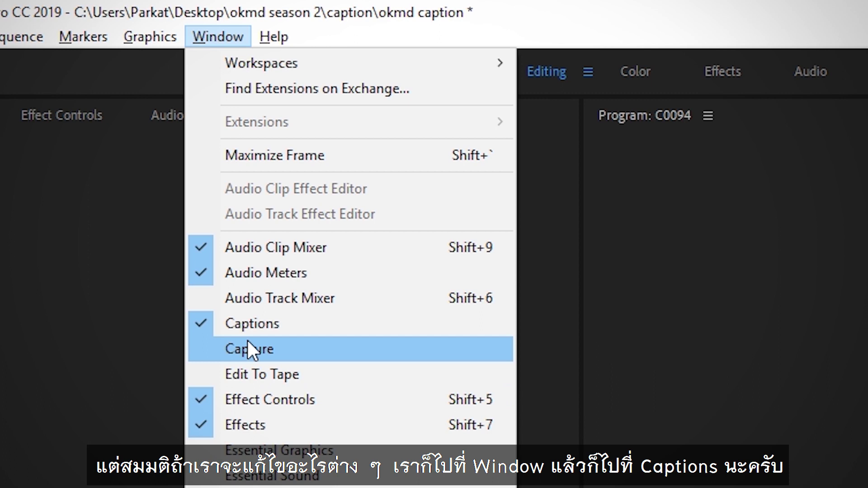
Step: In the Captions panel, type 'hello' as the first caption's text
{"action": "left_click", "coordinate": [251, 322]}
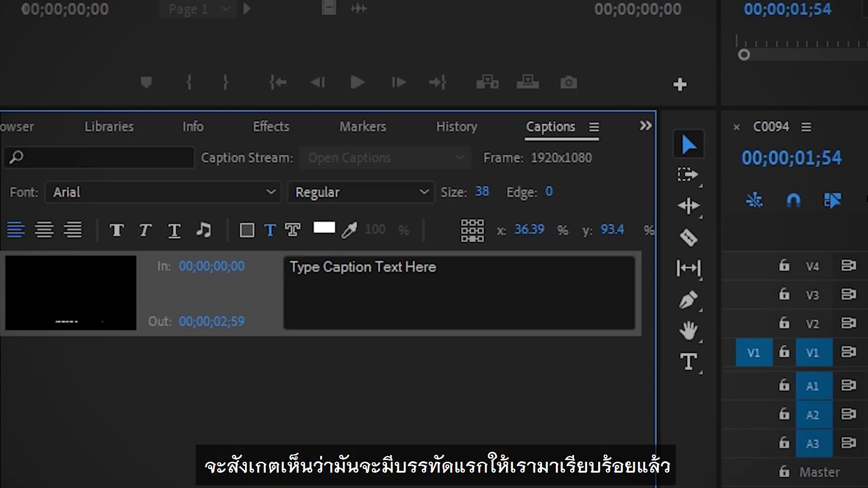
{"action": "left_click", "coordinate": [340, 266]}
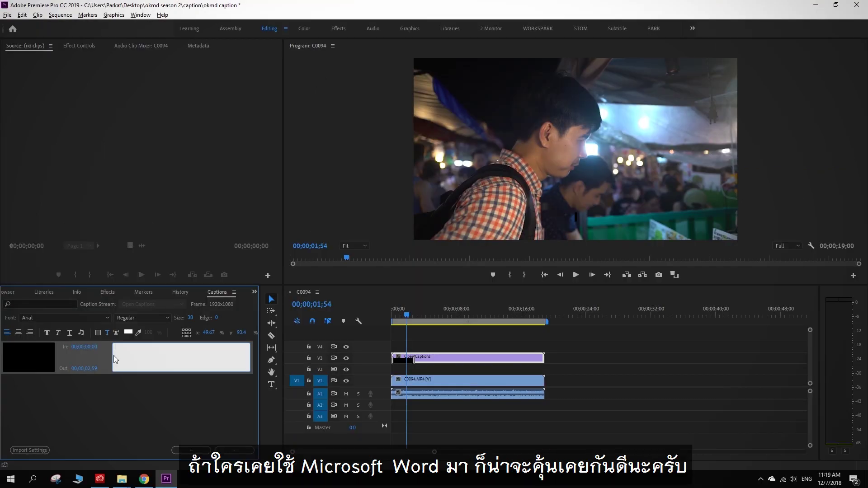
{"action": "type", "text": "hello"}
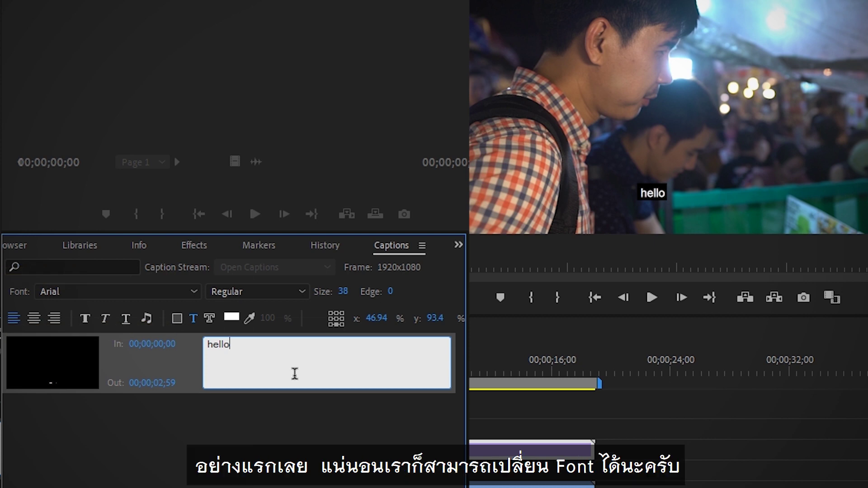
Step: Change the caption font, trying Broadway then Chiller, and enlarge the text to size 62
{"action": "left_click", "coordinate": [161, 290]}
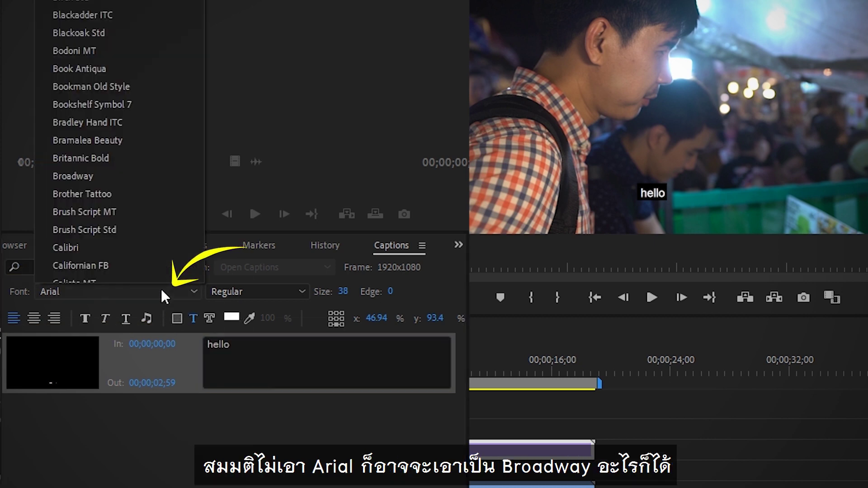
{"action": "left_click", "coordinate": [132, 176]}
{"action": "left_click", "coordinate": [112, 295]}
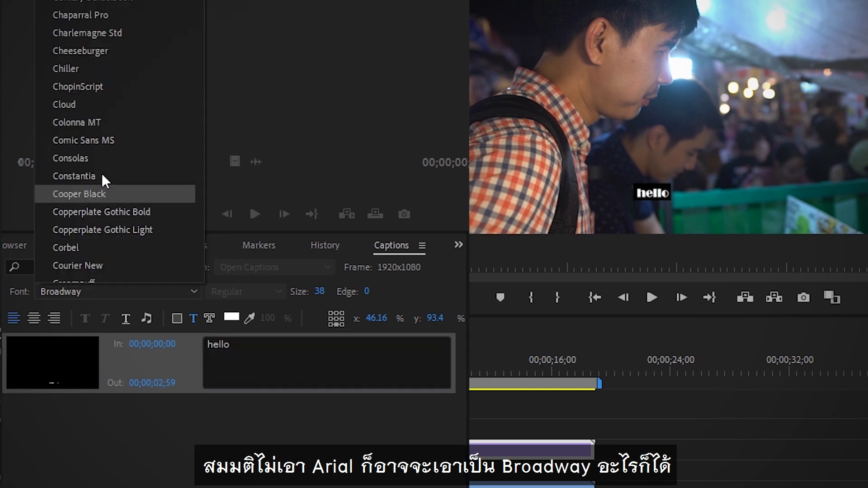
{"action": "left_click", "coordinate": [130, 68]}
{"action": "left_click_drag", "start_coordinate": [319, 292], "coordinate": [339, 270]}
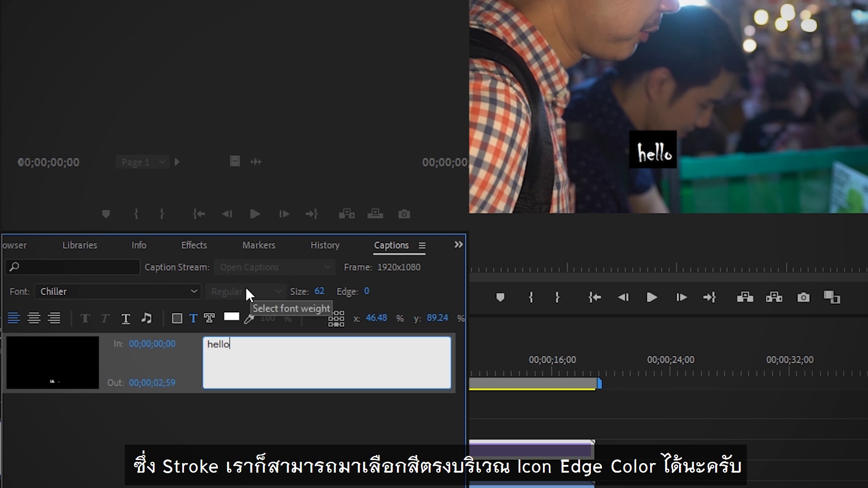
Step: Set the caption's colour to magenta
{"action": "left_click", "coordinate": [210, 319]}
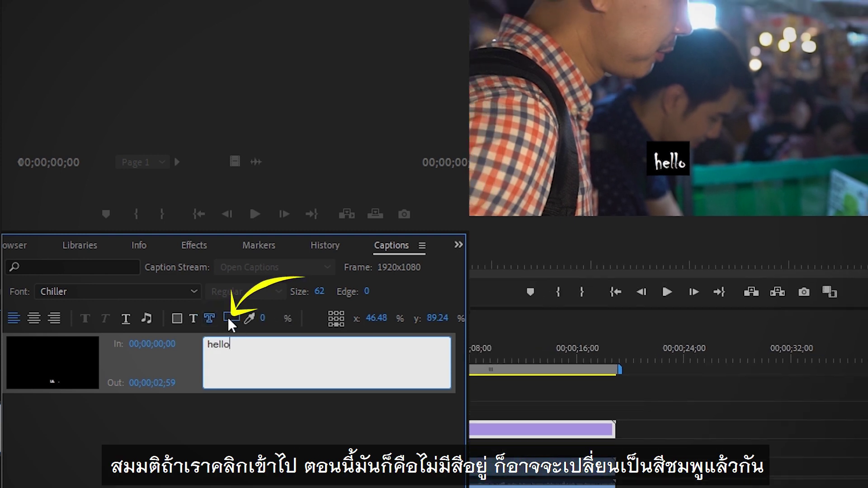
{"action": "left_click", "coordinate": [231, 319]}
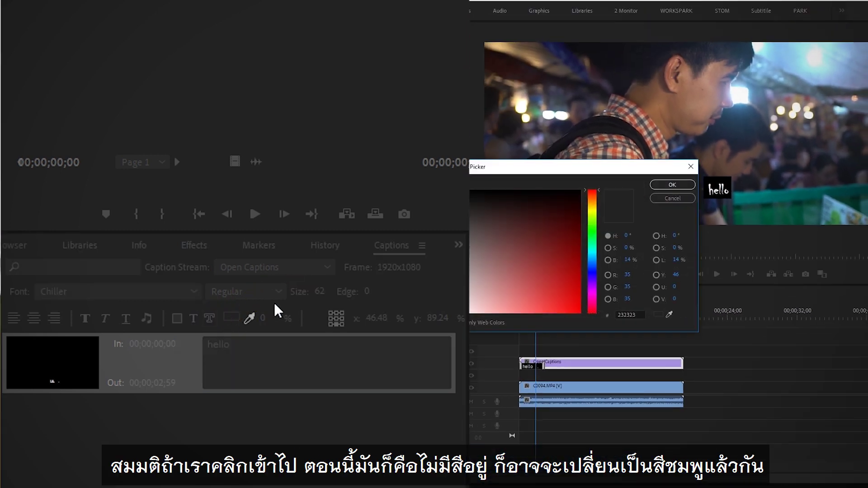
{"action": "left_click", "coordinate": [589, 292]}
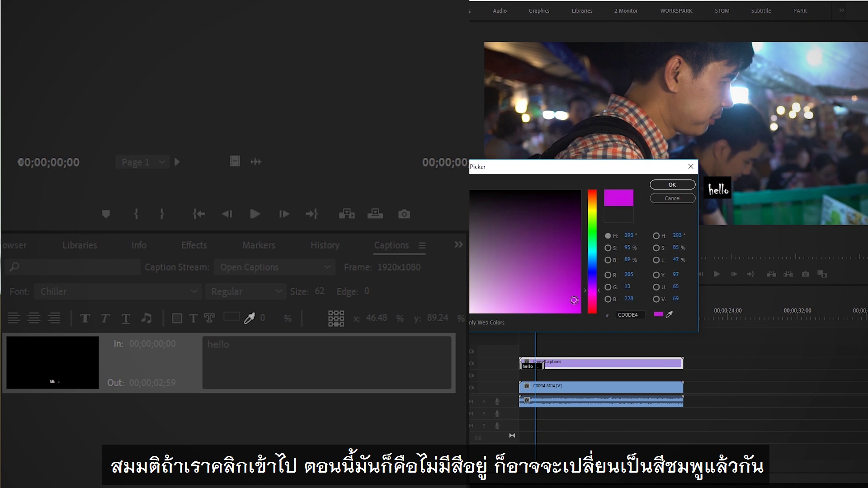
{"action": "left_click", "coordinate": [673, 185]}
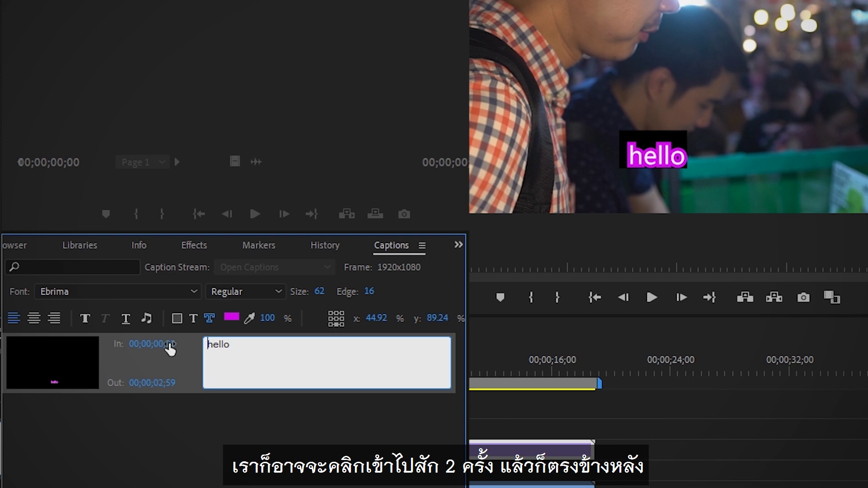
Step: Add two music notes on each side and replace 'hello' so the caption reads ♪♪soft music♪♪
{"action": "left_click", "coordinate": [146, 319]}
{"action": "left_click", "coordinate": [146, 319]}
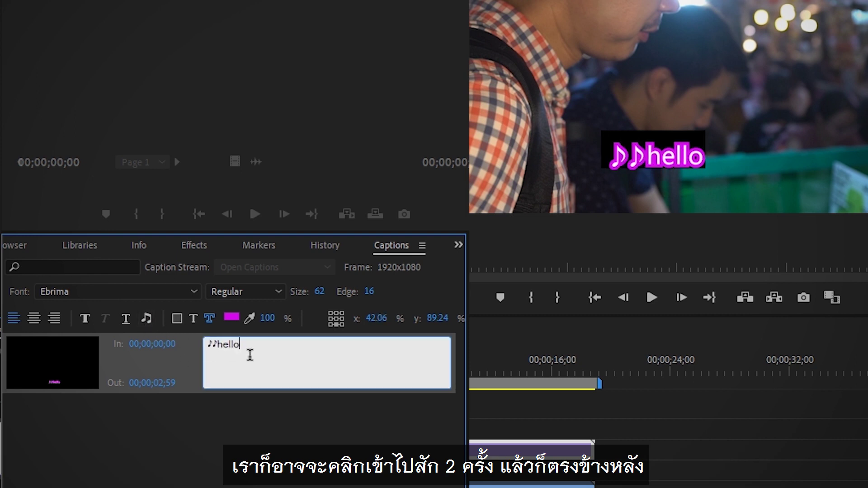
{"action": "left_click", "coordinate": [146, 318]}
{"action": "left_click", "coordinate": [146, 319]}
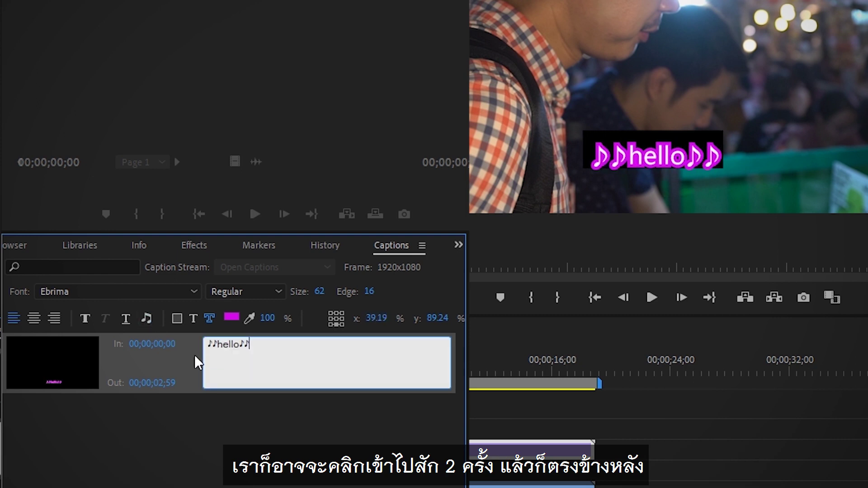
{"action": "left_click", "coordinate": [244, 347]}
{"action": "key", "text": "BackSpace"}
{"action": "key", "text": "BackSpace"}
{"action": "key", "text": "BackSpace"}
{"action": "key", "text": "BackSpace"}
{"action": "key", "text": "BackSpace"}
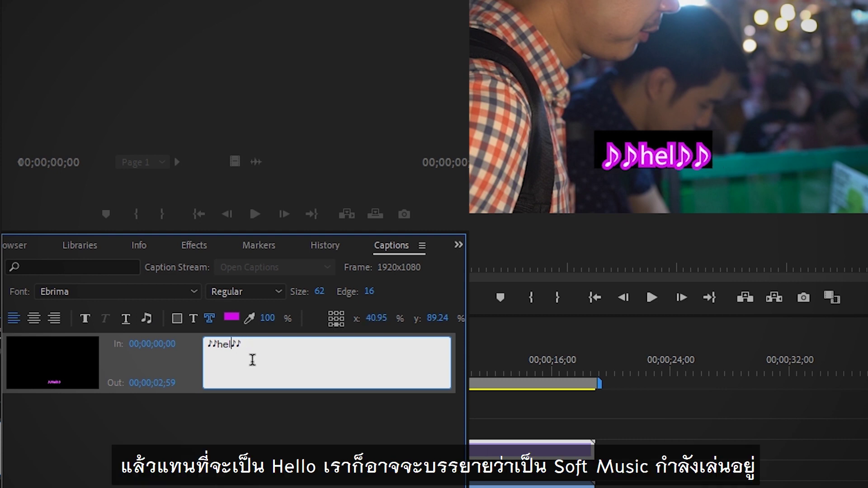
{"action": "type", "text": "soft music"}
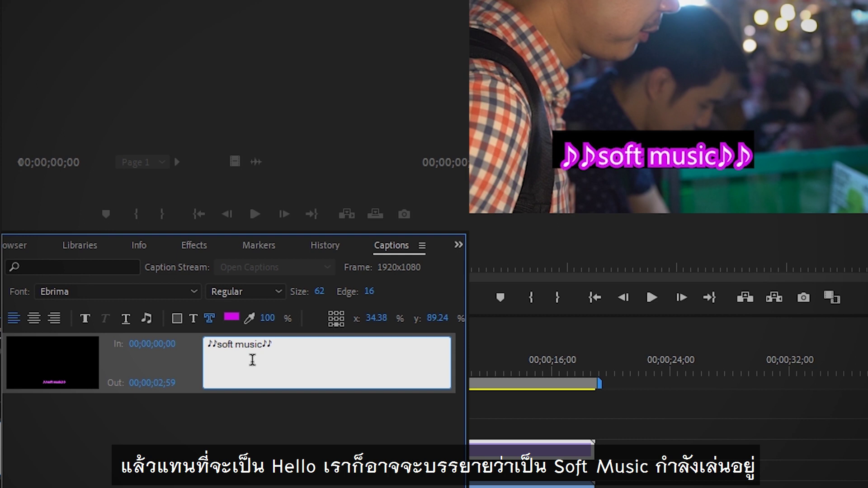
{"action": "left_click", "coordinate": [193, 318]}
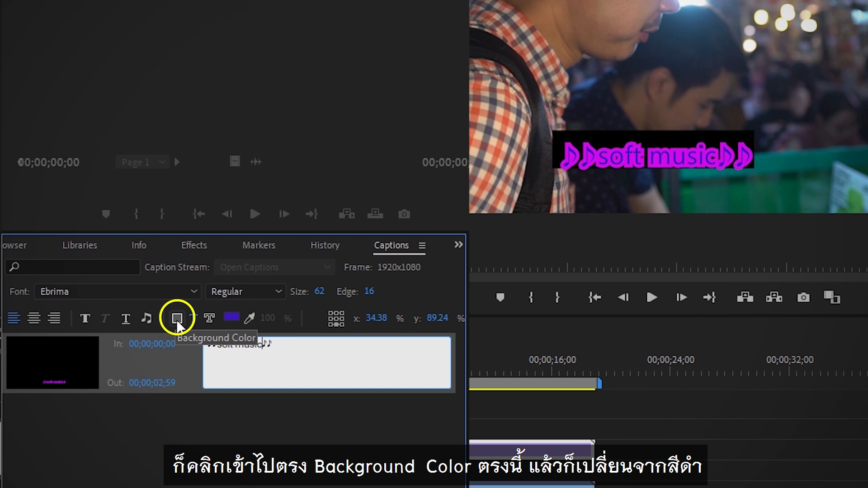
Step: Give the caption a white (FFFFFF) background
{"action": "left_click", "coordinate": [177, 319]}
{"action": "left_click", "coordinate": [231, 317]}
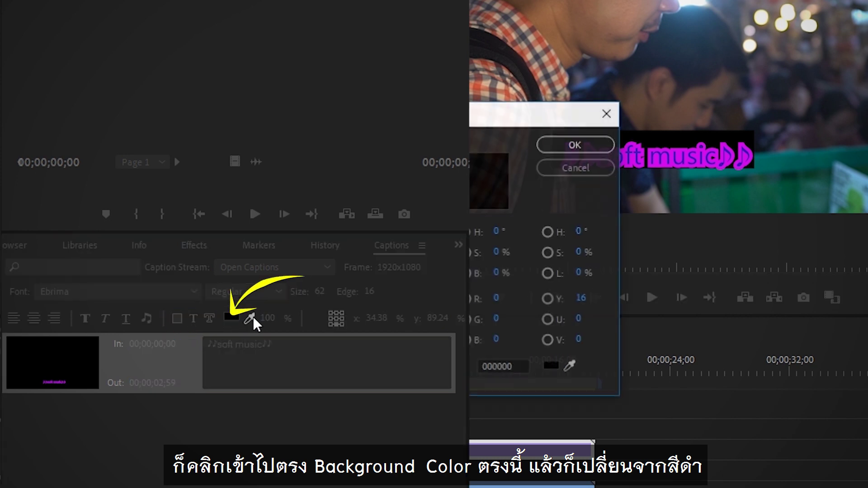
{"action": "left_click", "coordinate": [575, 145]}
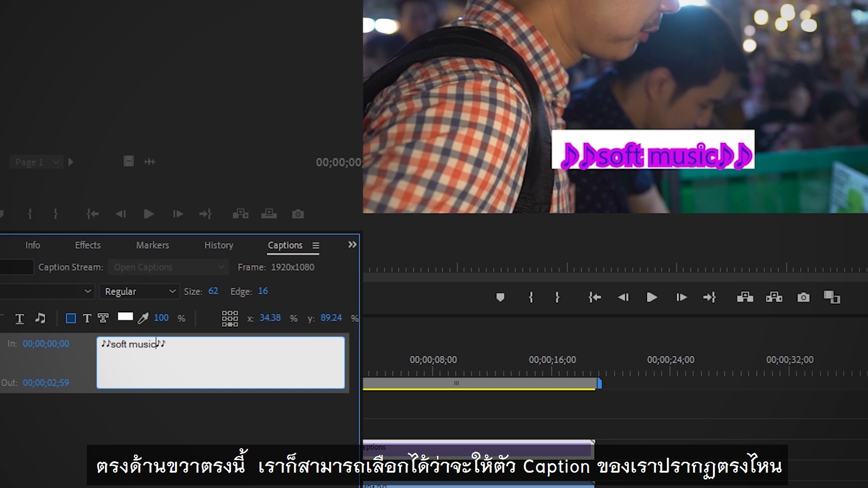
Step: Move the caption toward the lower right, to roughly x 52.99 and y 87.04
{"action": "left_click", "coordinate": [224, 325]}
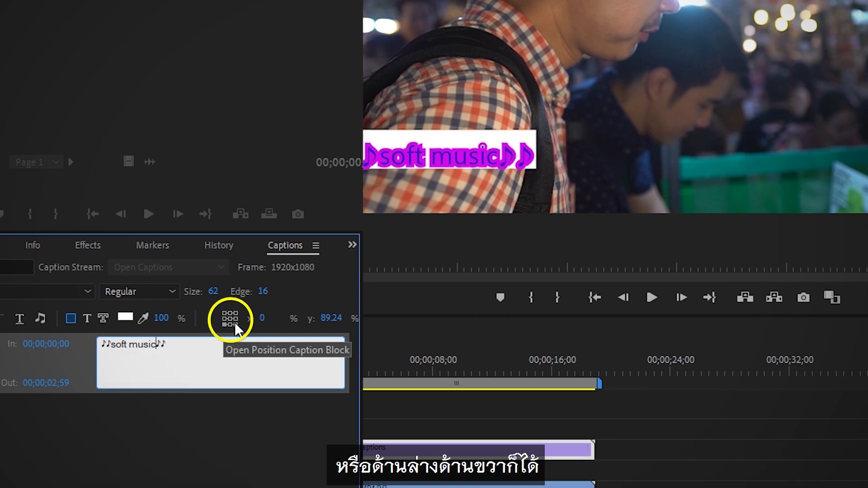
{"action": "left_click", "coordinate": [235, 324]}
{"action": "left_click", "coordinate": [230, 325]}
{"action": "left_click_drag", "start_coordinate": [274, 322], "coordinate": [270, 340]}
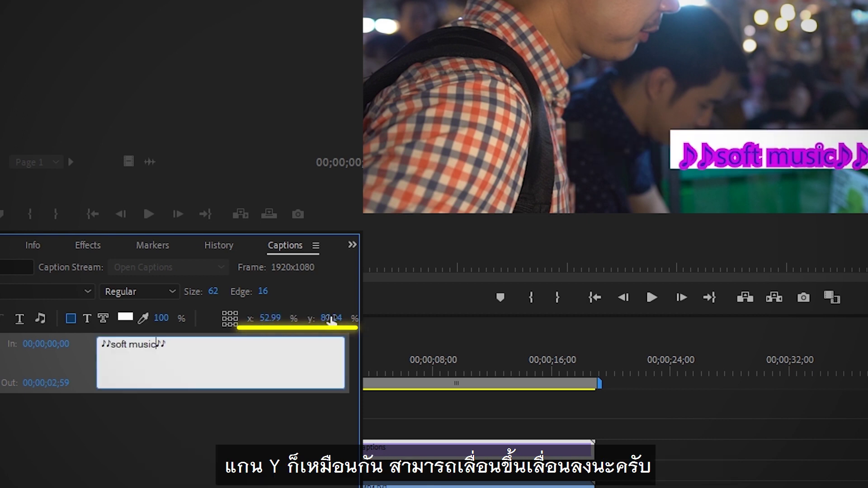
{"action": "left_click_drag", "start_coordinate": [331, 321], "coordinate": [338, 320]}
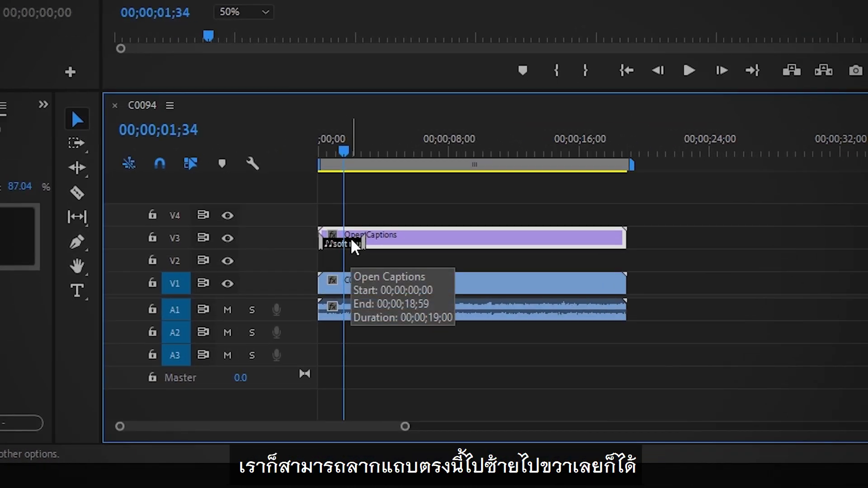
Step: Drag the soft music caption so it runs from 00;00;02;16 to 00;00;05;15
{"action": "left_click_drag", "start_coordinate": [352, 244], "coordinate": [410, 239]}
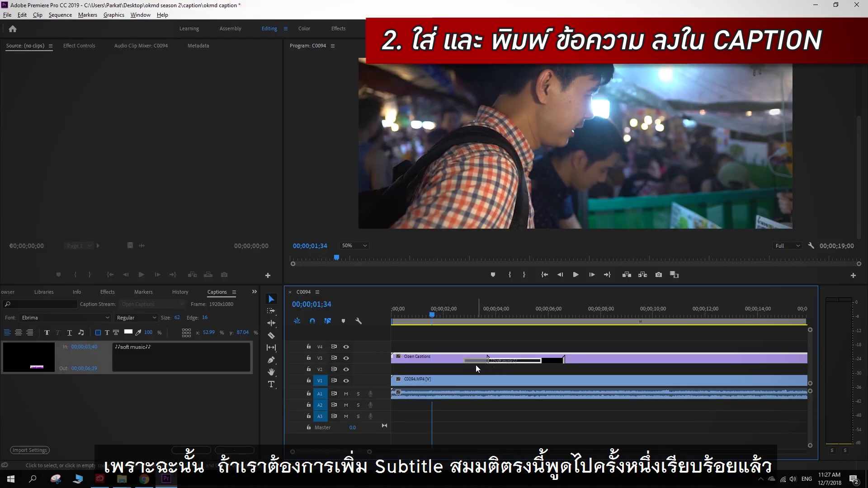
{"action": "left_click_drag", "start_coordinate": [478, 368], "coordinate": [466, 370]}
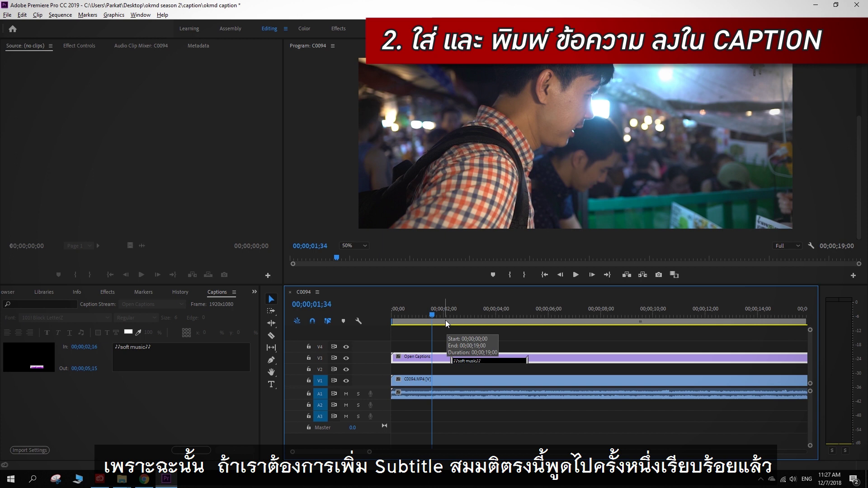
Step: Add an empty caption at the playhead near 8;48, running 00;00;08;48 to 00;00;09;48
{"action": "left_click_drag", "start_coordinate": [455, 311], "coordinate": [465, 311]}
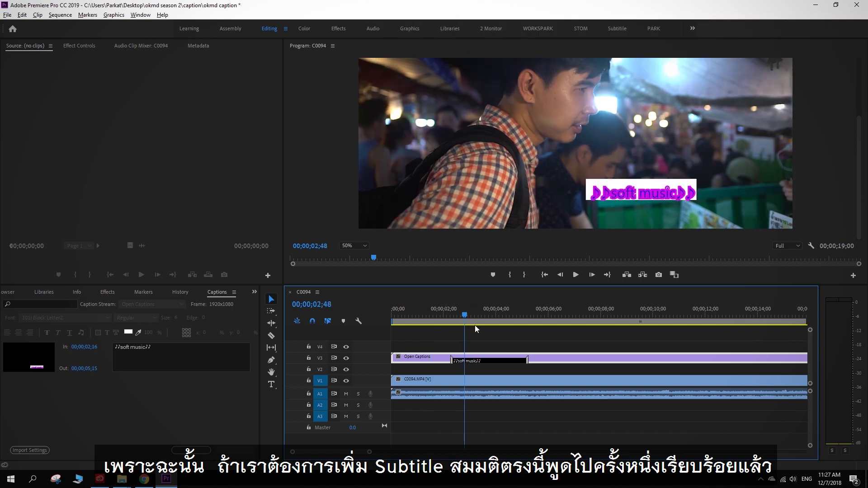
{"action": "left_click_drag", "start_coordinate": [543, 316], "coordinate": [632, 314]}
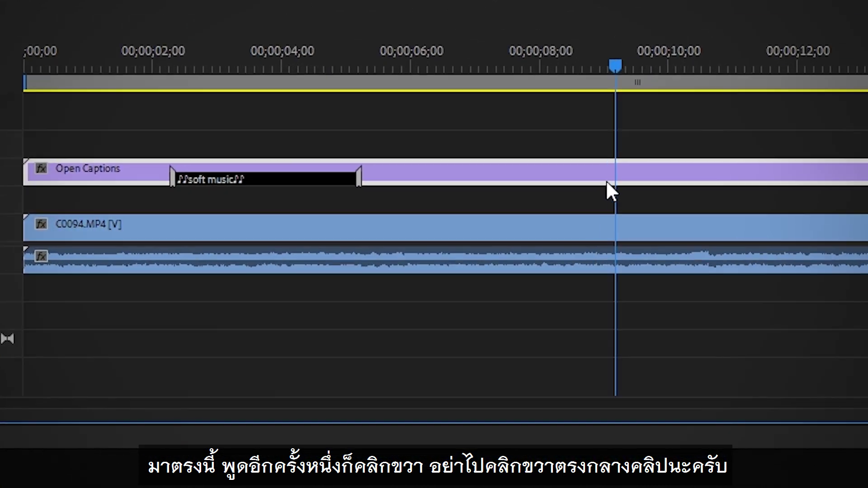
{"action": "right_click", "coordinate": [612, 277]}
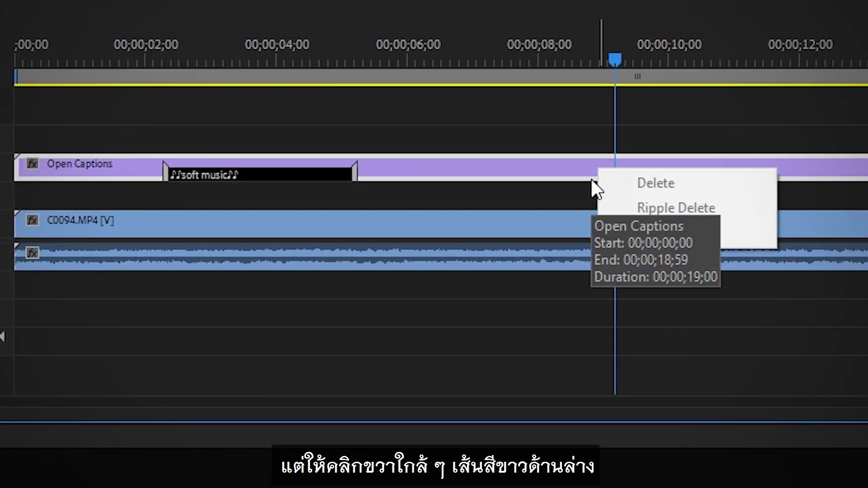
{"action": "left_click", "coordinate": [592, 179]}
{"action": "right_click", "coordinate": [591, 180]}
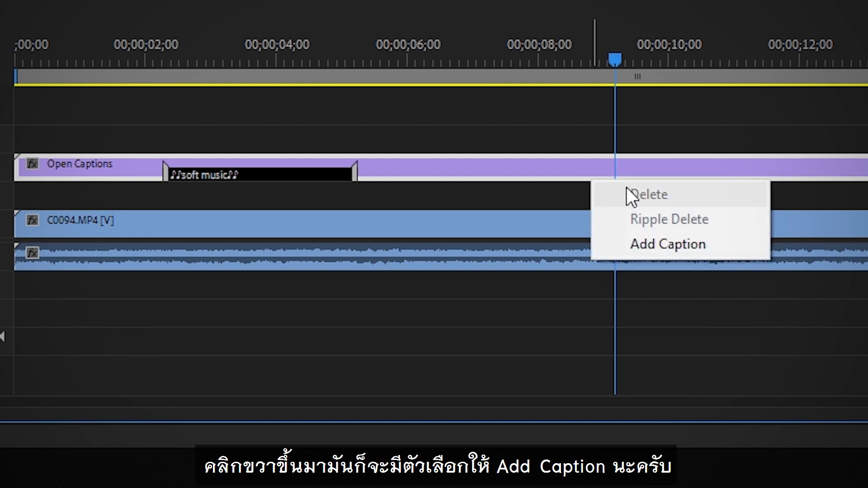
{"action": "left_click", "coordinate": [648, 245]}
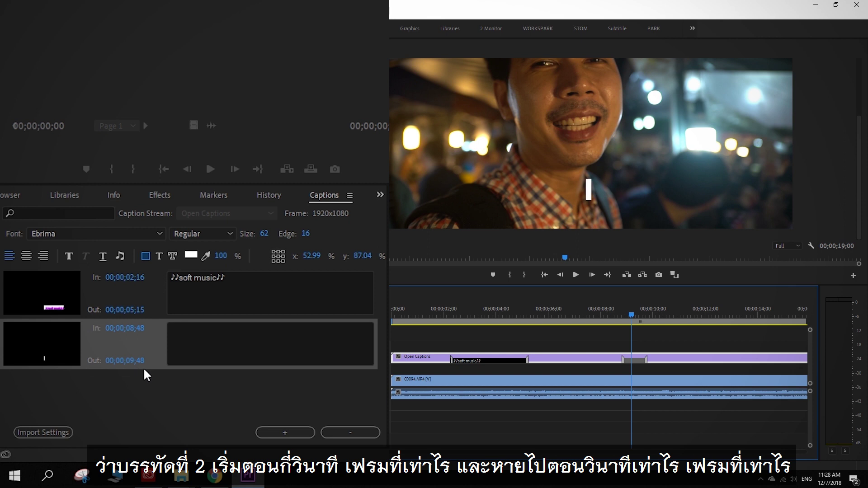
Step: Type 'welcome' into the second caption and add a new caption at 00;00;12;40
{"action": "left_click", "coordinate": [212, 346]}
{"action": "type", "text": "welcome"}
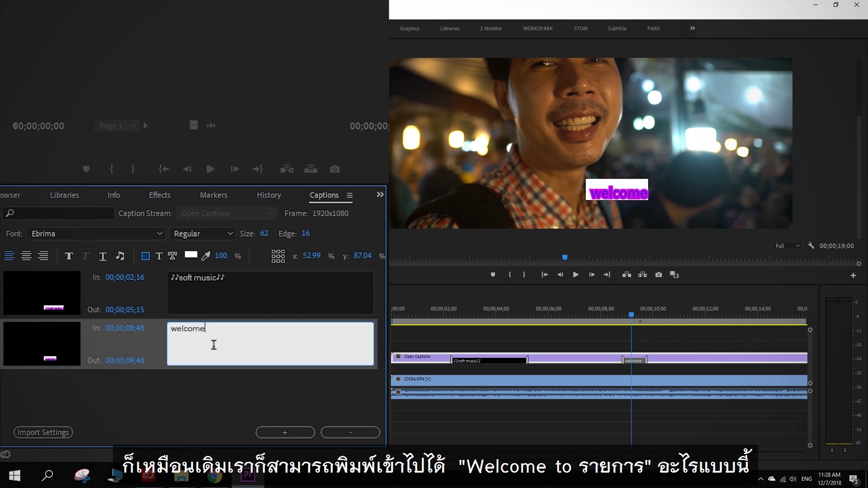
{"action": "left_click", "coordinate": [724, 346]}
{"action": "right_click", "coordinate": [725, 358]}
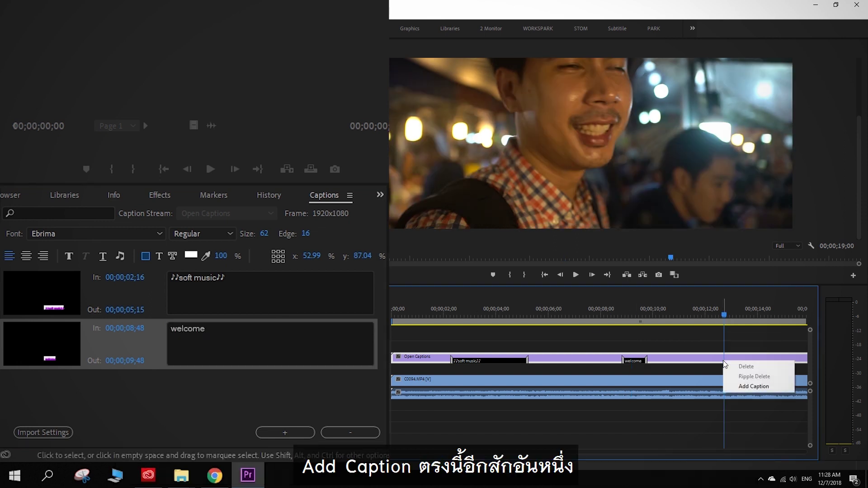
{"action": "left_click", "coordinate": [741, 387]}
Step: Enter 'today' as the third caption's text and delete the stray empty caption
{"action": "left_click", "coordinate": [189, 383]}
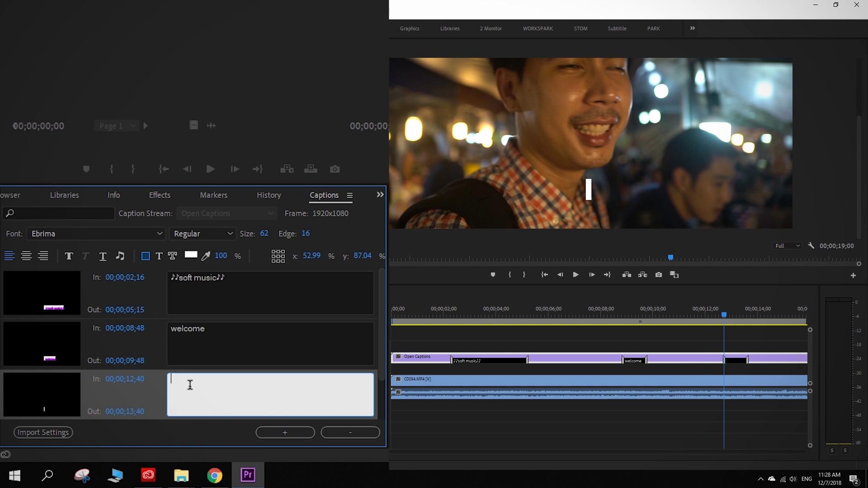
{"action": "type", "text": "tody"}
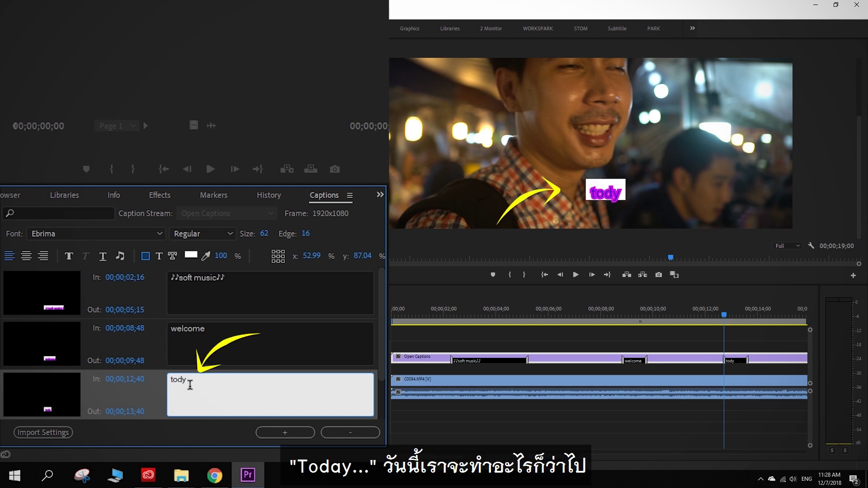
{"action": "key", "text": "BackSpace"}
{"action": "type", "text": "ay"}
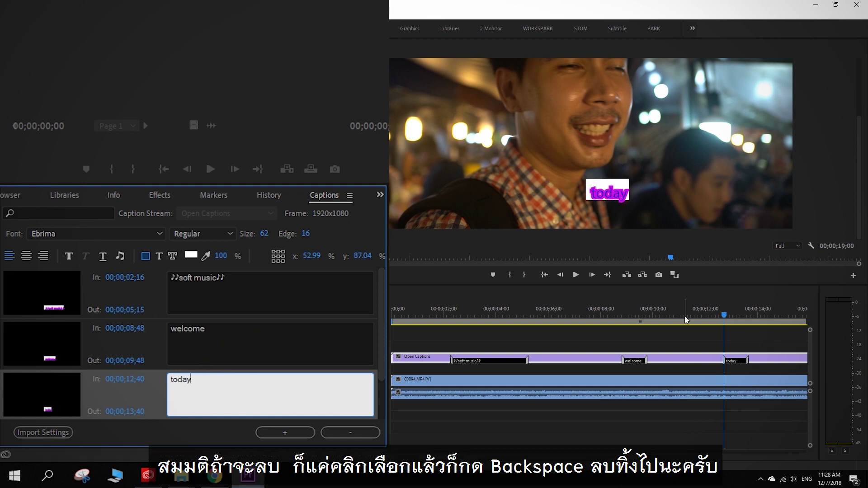
{"action": "left_click", "coordinate": [630, 312]}
{"action": "left_click", "coordinate": [772, 362]}
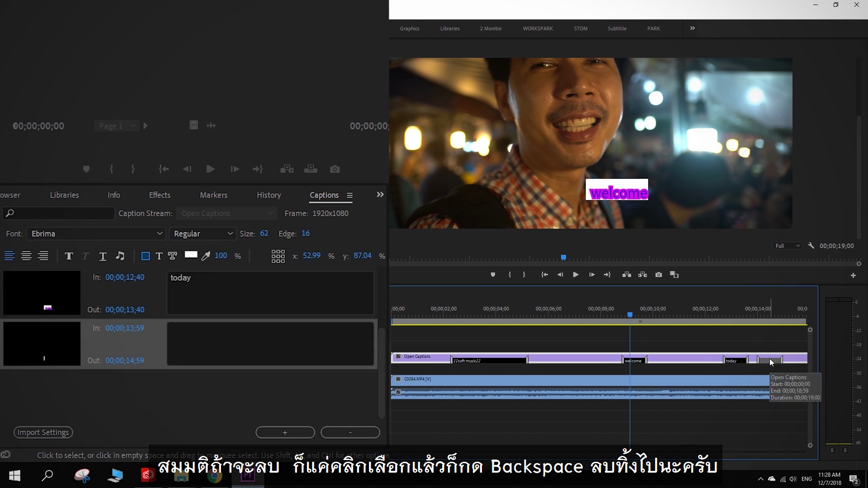
{"action": "key", "text": "BackSpace"}
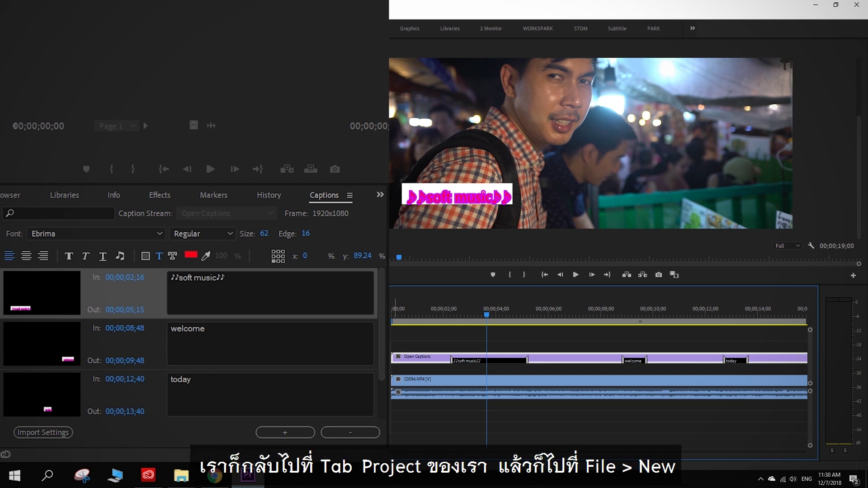
Step: From the Project list, create a new Open Captions item with default settings
{"action": "key", "text": "shift+1"}
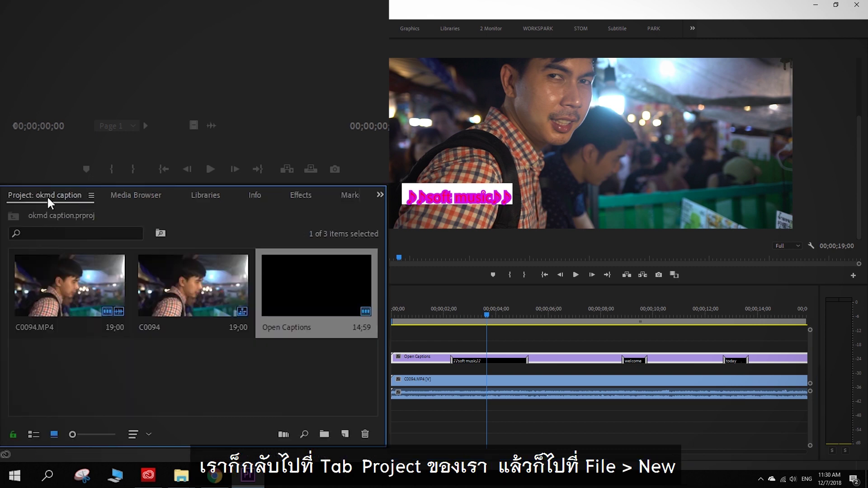
{"action": "left_click", "coordinate": [9, 21]}
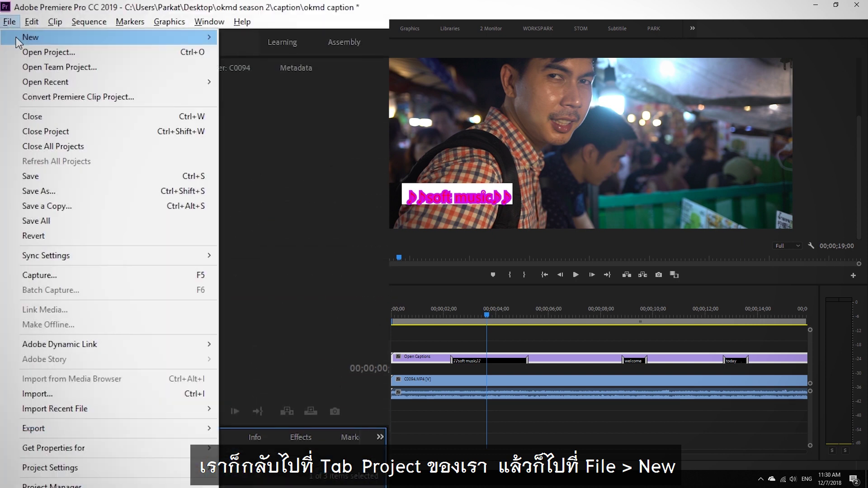
{"action": "mouse_move", "coordinate": [16, 37]}
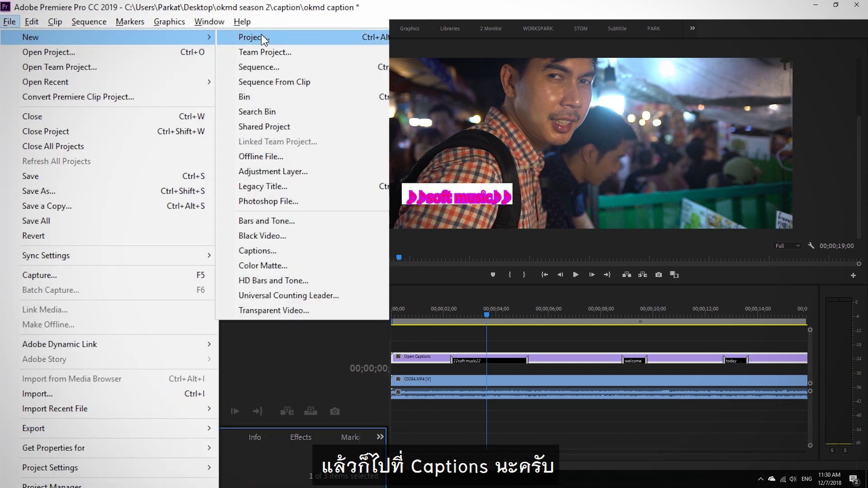
{"action": "left_click", "coordinate": [268, 251]}
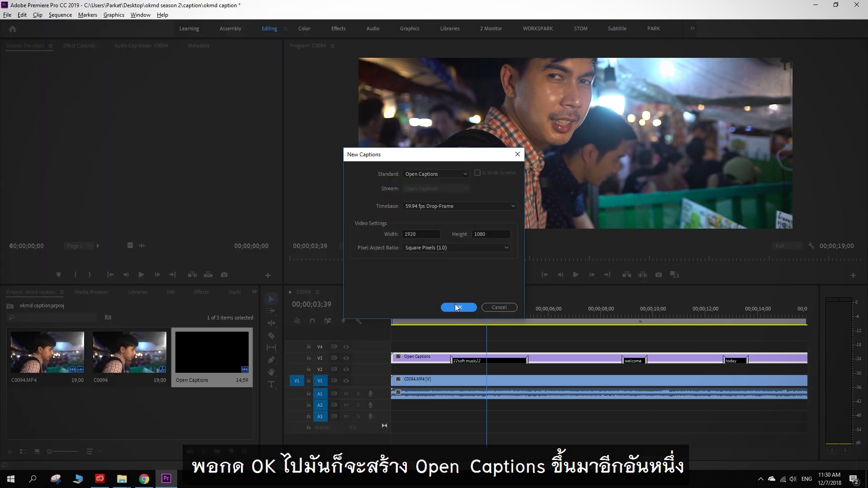
{"action": "left_click", "coordinate": [454, 306]}
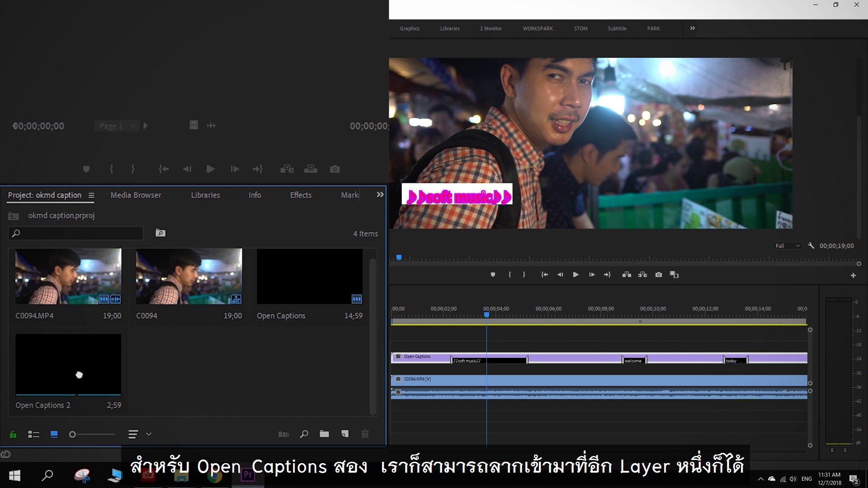
Step: Place Open Captions 2 on V4, extend it to the sequence end, and open it in the Captions panel
{"action": "left_click_drag", "start_coordinate": [80, 375], "coordinate": [393, 341]}
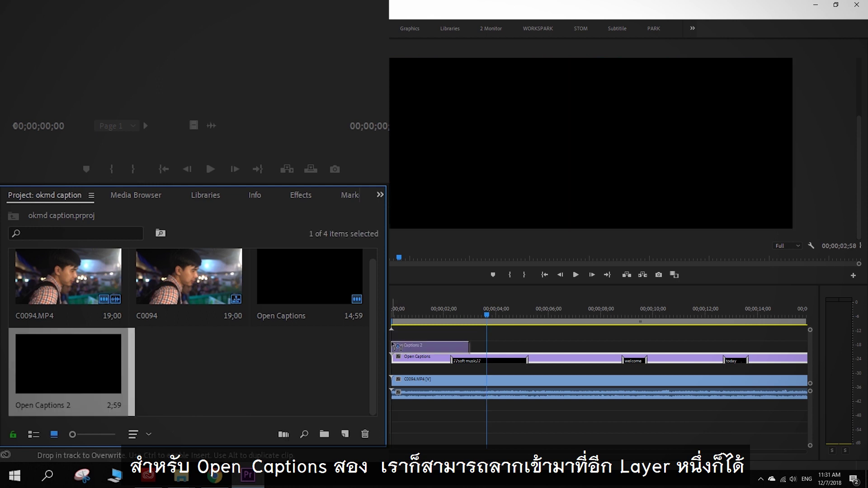
{"action": "left_click_drag", "start_coordinate": [488, 346], "coordinate": [767, 346]}
{"action": "key", "text": "backslash"}
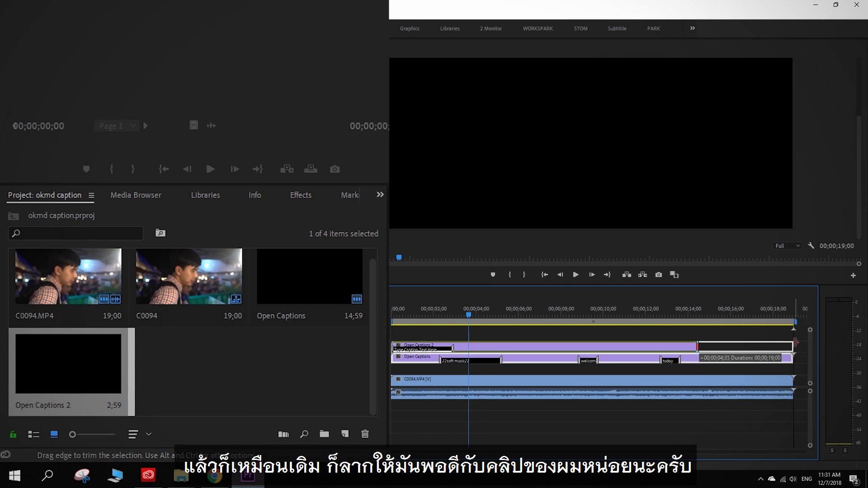
{"action": "left_click", "coordinate": [429, 313]}
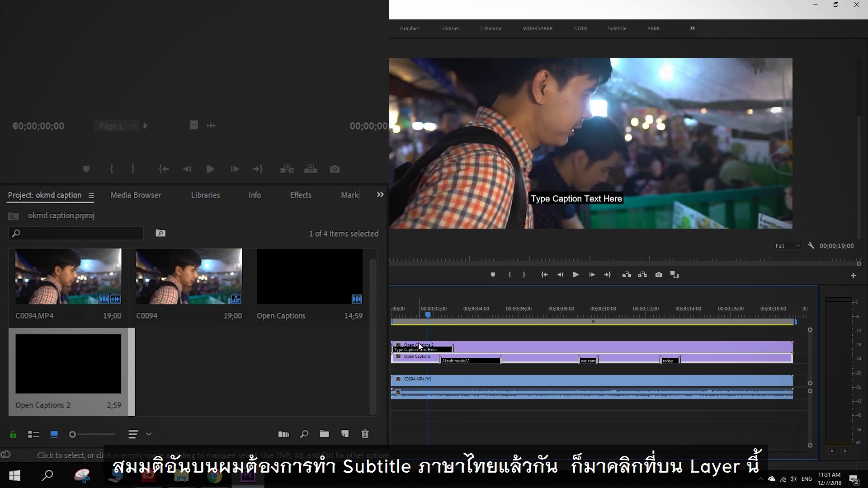
{"action": "left_click", "coordinate": [419, 347]}
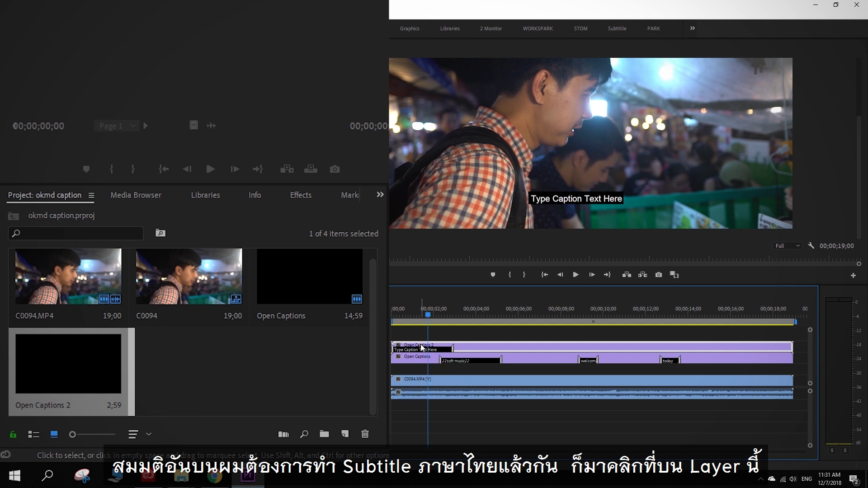
{"action": "double_click", "coordinate": [421, 351]}
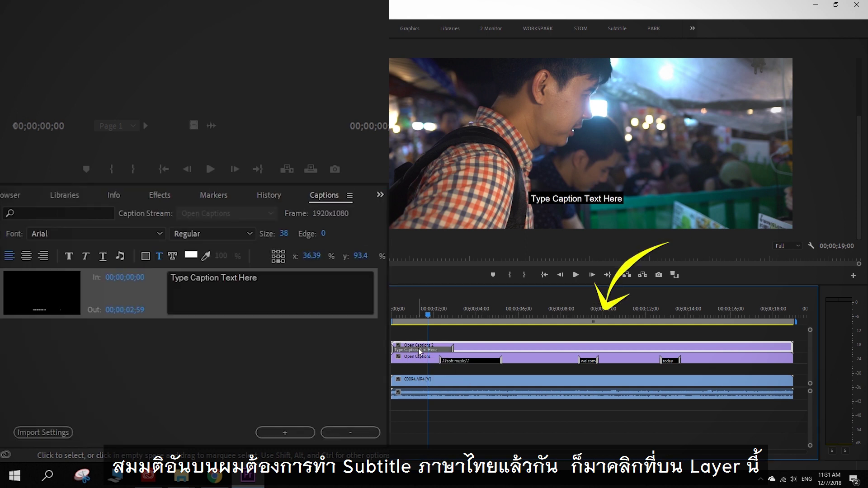
Step: Replace the placeholder caption with สวัสดีครับ and add a second caption on V4
{"action": "triple_click", "coordinate": [293, 285]}
{"action": "type", "text": "สวัสดิด"}
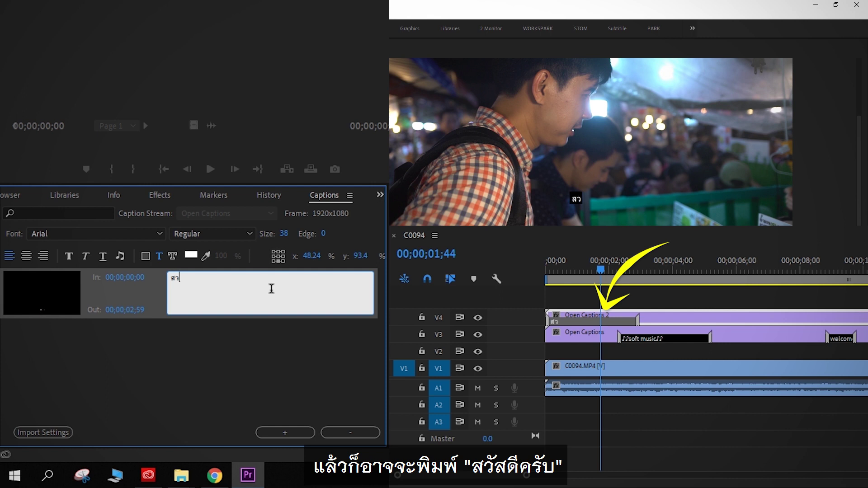
{"action": "type", "text": "รับ"}
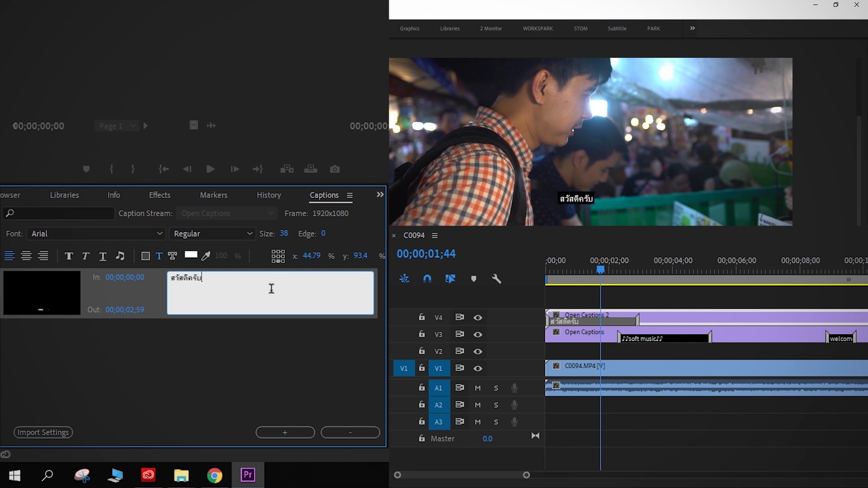
{"action": "right_click", "coordinate": [765, 321]}
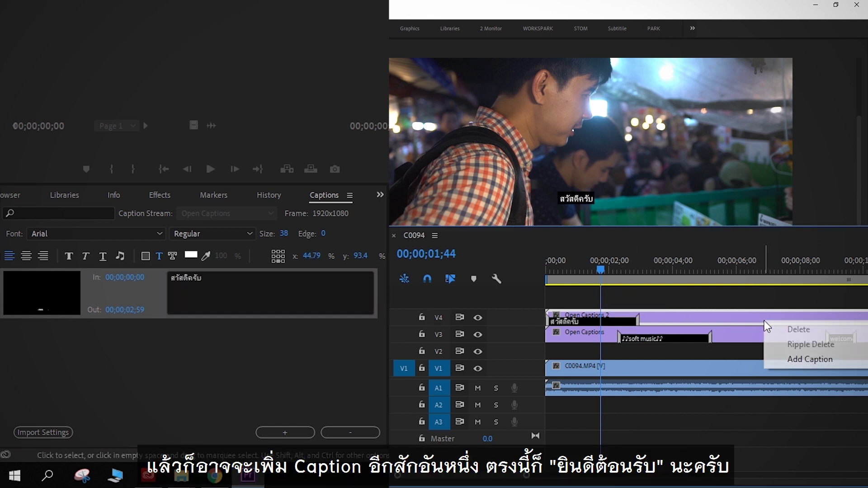
{"action": "left_click", "coordinate": [796, 358]}
Step: Enter ยินดีต้อนรับ as the second caption at 00;00;06;52, then scrub back to check
{"action": "left_click", "coordinate": [774, 270]}
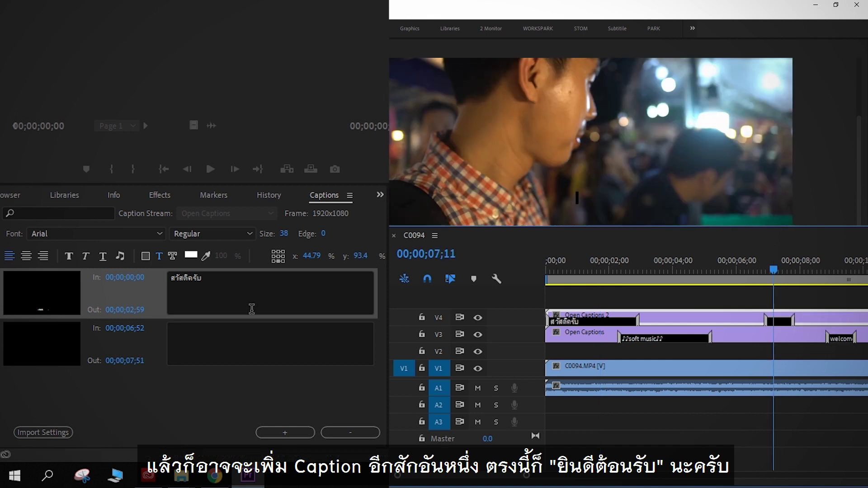
{"action": "left_click", "coordinate": [247, 332]}
{"action": "type", "text": "ยินดี"}
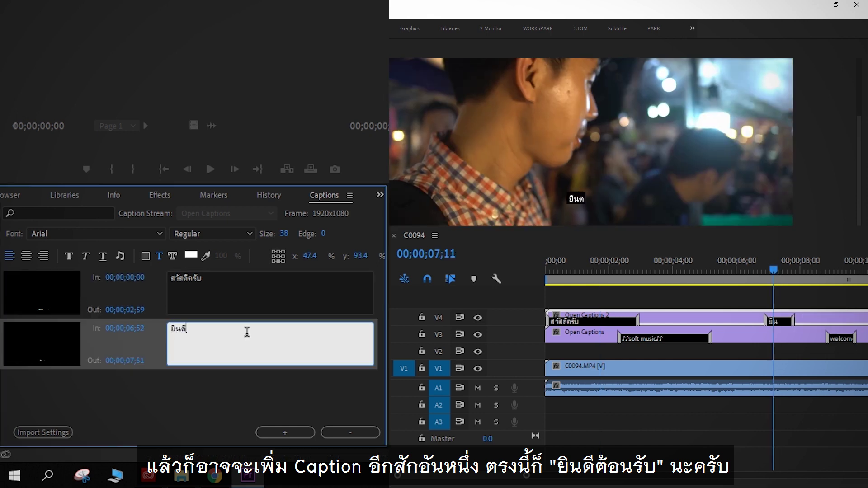
{"action": "type", "text": "ต้อนรับ"}
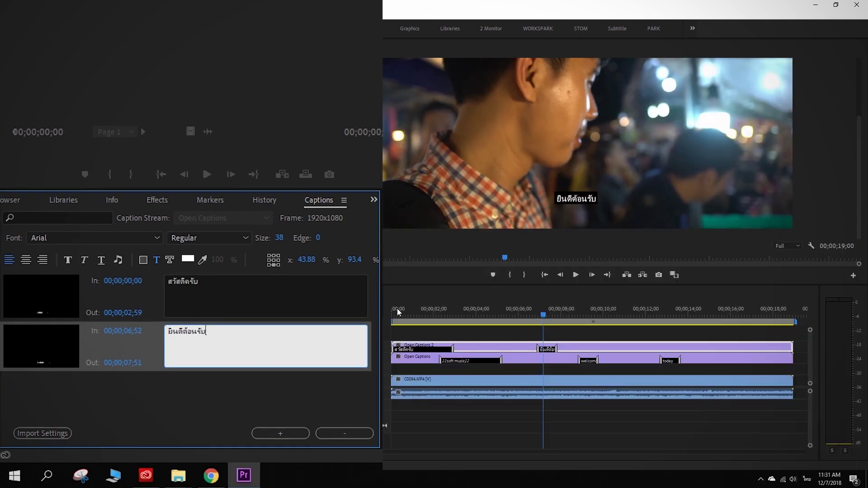
{"action": "left_click", "coordinate": [404, 309]}
{"action": "left_click_drag", "start_coordinate": [412, 312], "coordinate": [451, 310]}
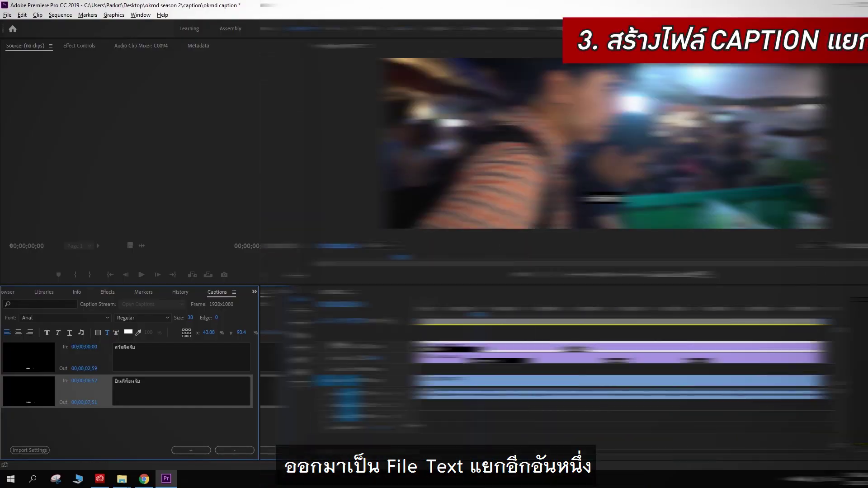
Step: Select the original Open Captions in the Project panel and open its File > Export > Captions sidecar settings
{"action": "left_click", "coordinate": [156, 292]}
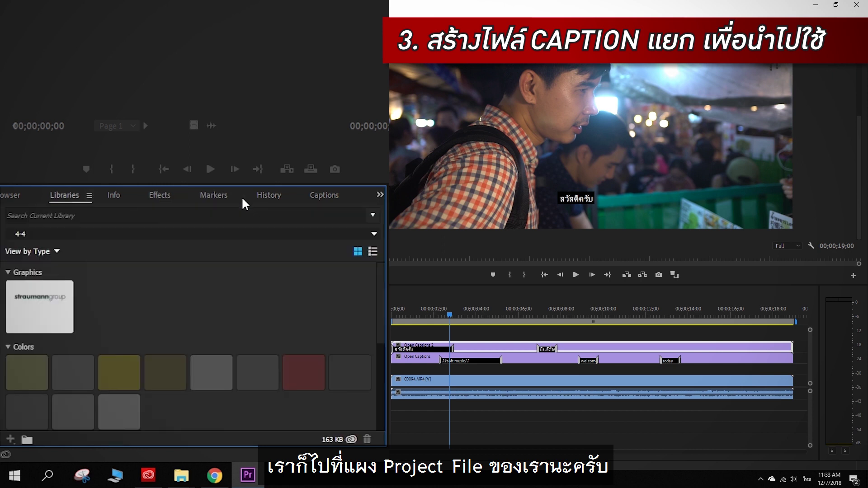
{"action": "key", "text": "shift+1"}
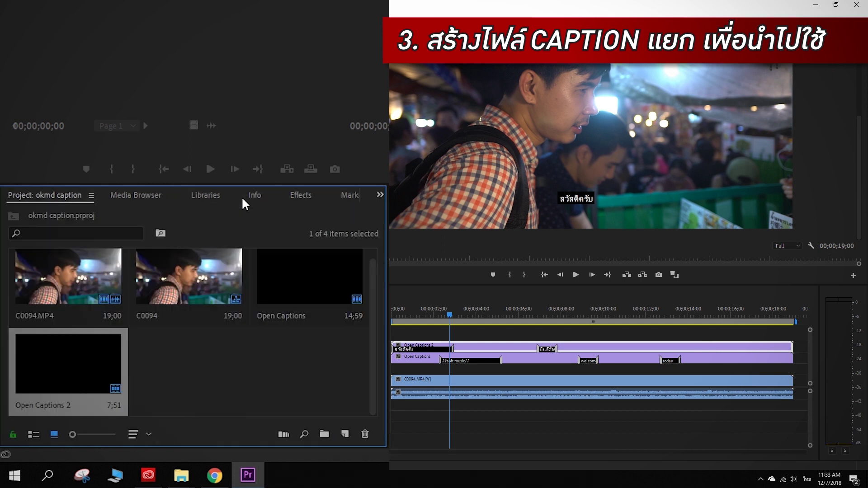
{"action": "left_click", "coordinate": [288, 299]}
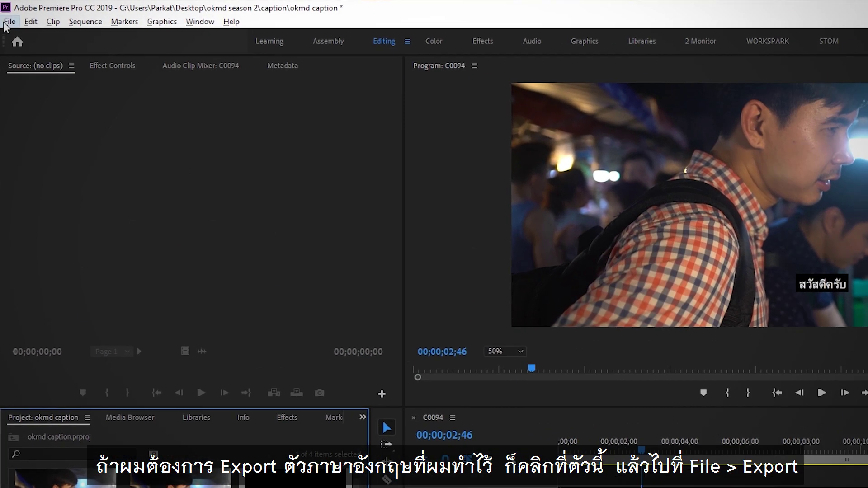
{"action": "left_click", "coordinate": [7, 15]}
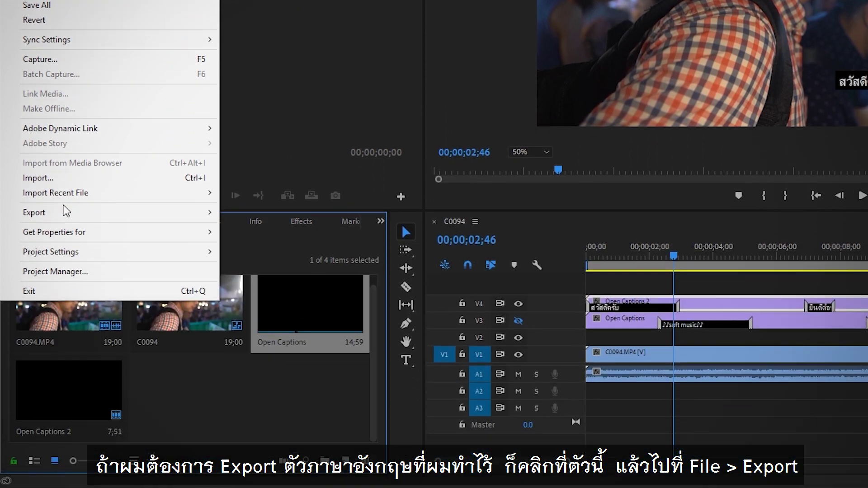
{"action": "mouse_move", "coordinate": [62, 208]}
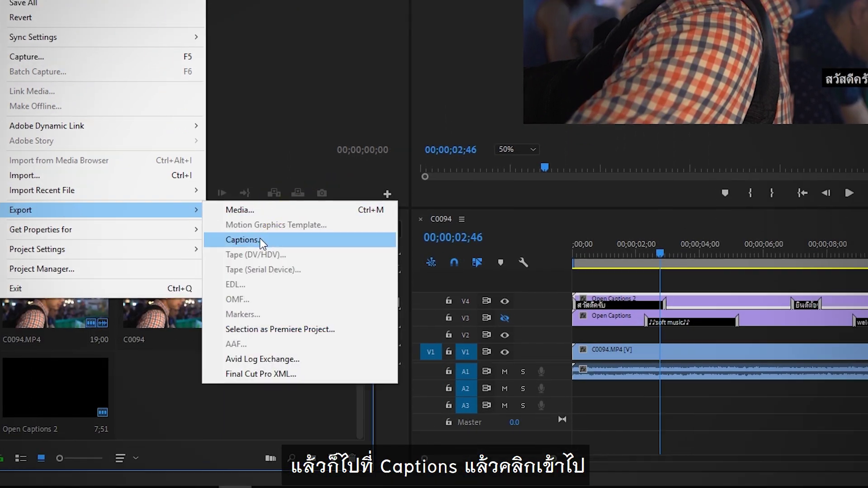
{"action": "left_click", "coordinate": [267, 233]}
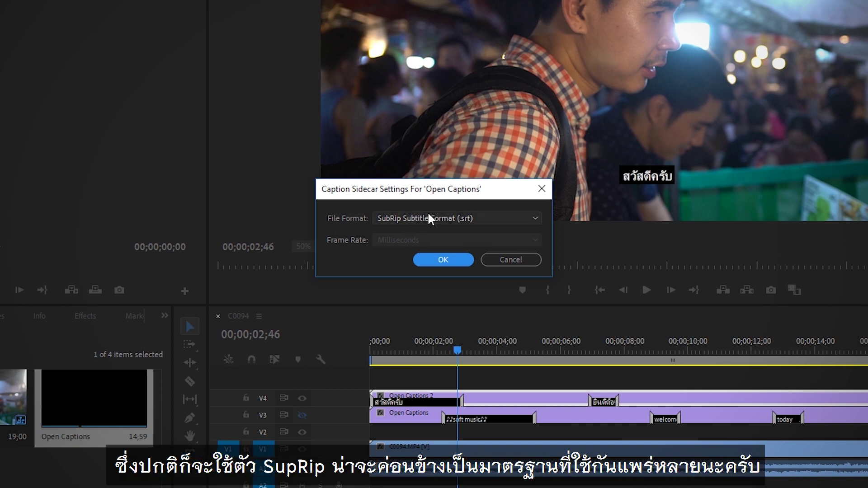
Step: Keep SubRip Subtitle Format (.srt) and save the file as 'Open Captions 1' on the Desktop
{"action": "left_click", "coordinate": [412, 218]}
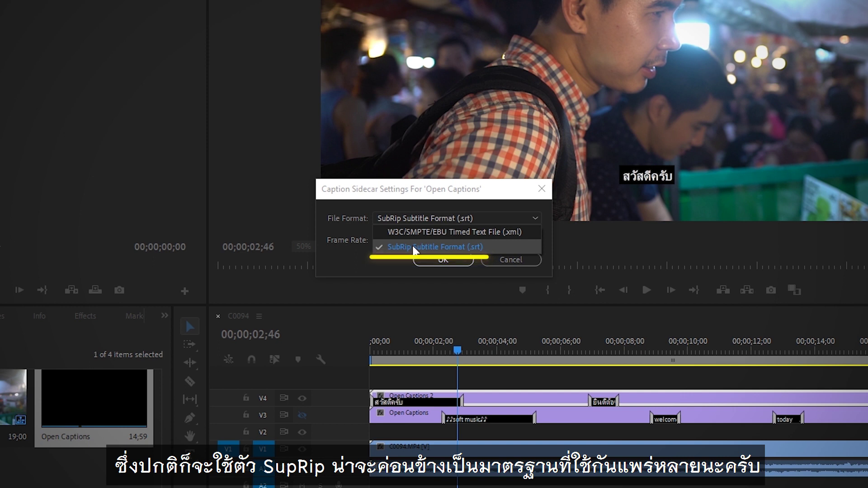
{"action": "left_click", "coordinate": [413, 247]}
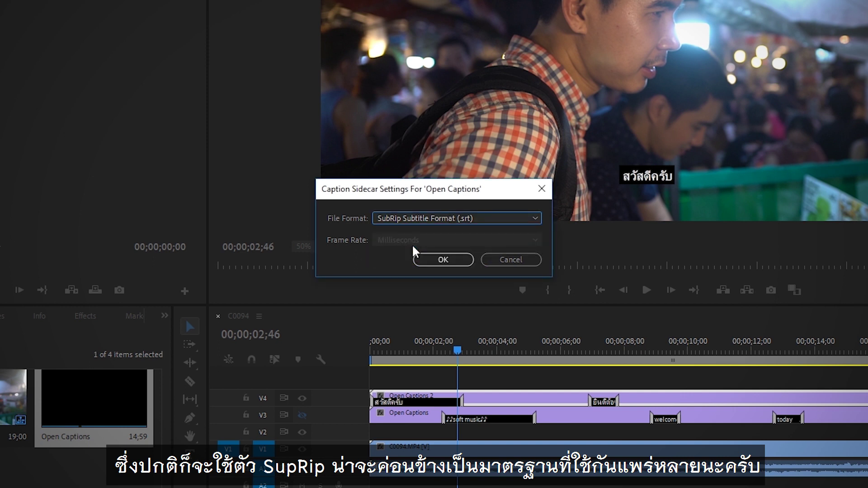
{"action": "left_click", "coordinate": [446, 261]}
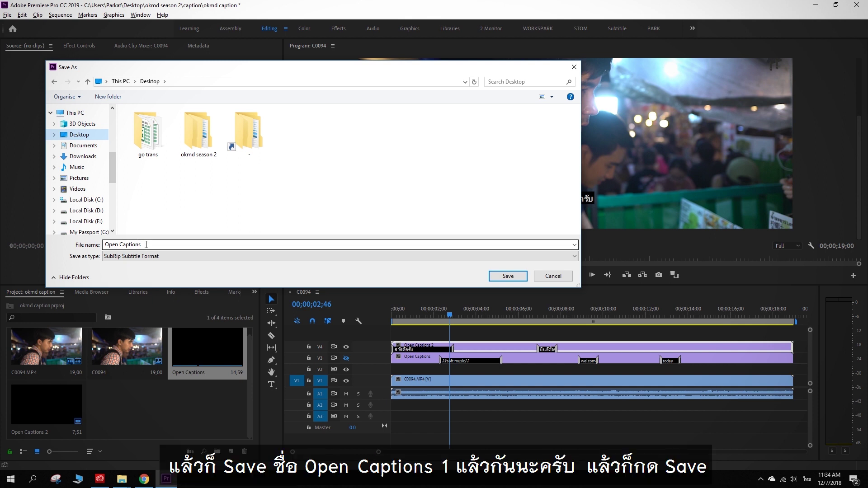
{"action": "left_click", "coordinate": [146, 245]}
{"action": "left_click", "coordinate": [149, 244]}
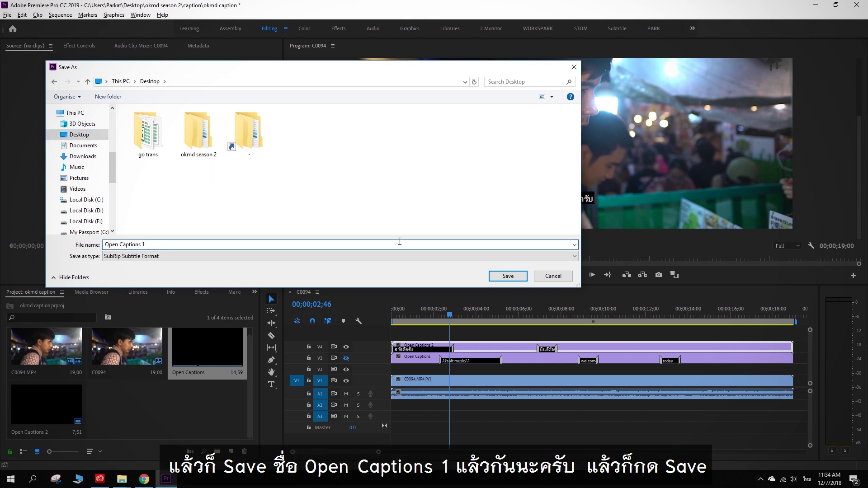
{"action": "left_click", "coordinate": [525, 279]}
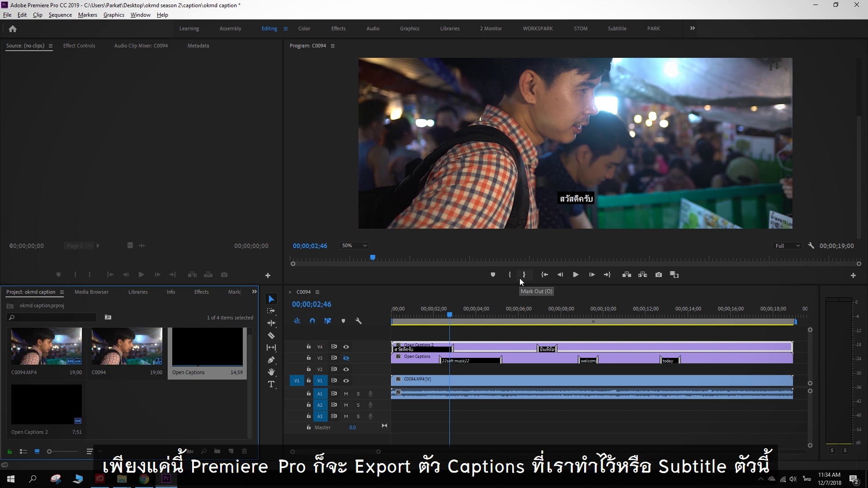
{"action": "left_click", "coordinate": [484, 346]}
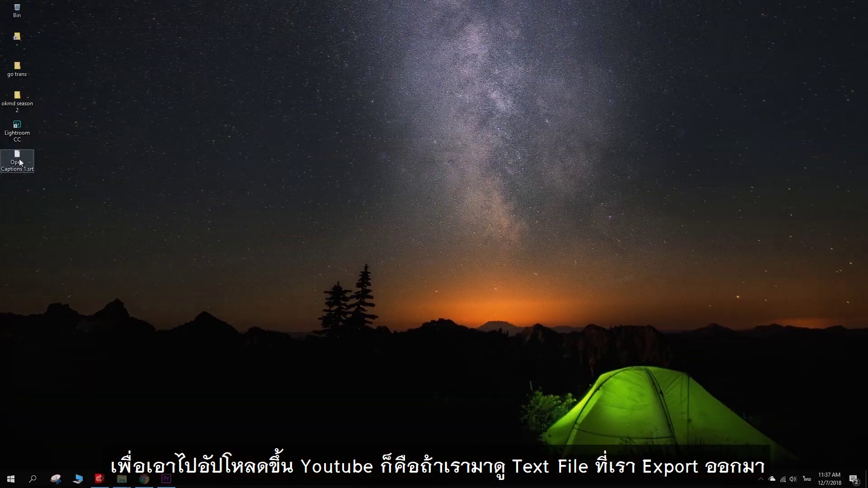
Step: Open Open Captions 1.srt in Notepad, highlight its <font color> tags around 'welcome', then close Notepad
{"action": "double_click", "coordinate": [19, 162]}
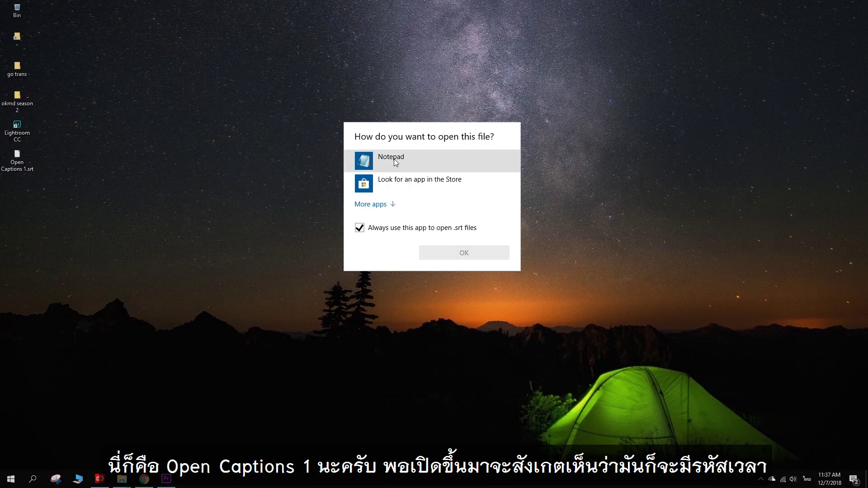
{"action": "double_click", "coordinate": [396, 162]}
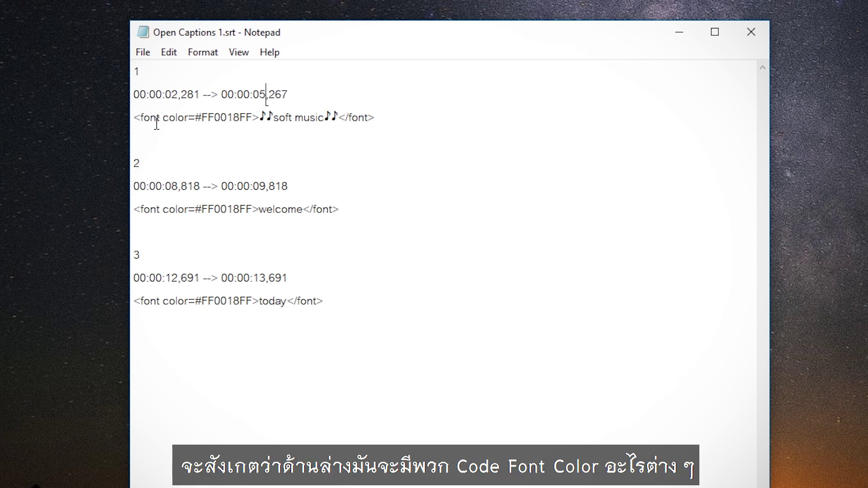
{"action": "left_click_drag", "start_coordinate": [246, 117], "coordinate": [149, 130]}
{"action": "left_click_drag", "start_coordinate": [233, 212], "coordinate": [157, 220]}
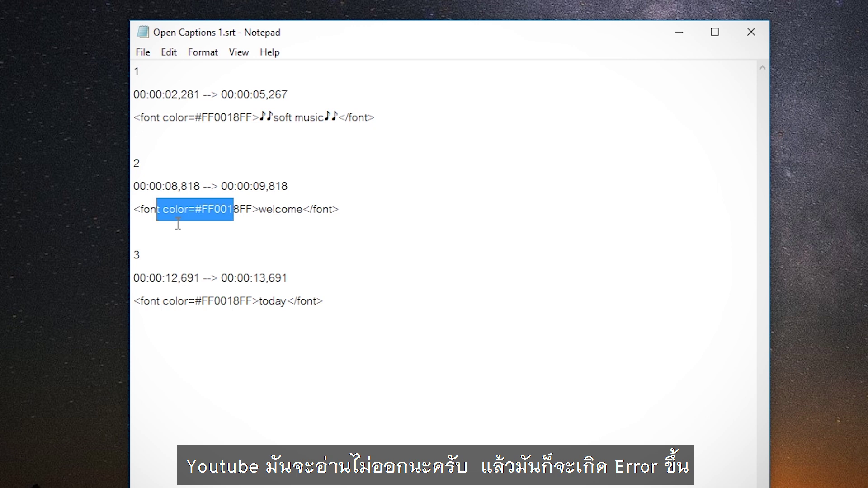
{"action": "left_click_drag", "start_coordinate": [305, 208], "coordinate": [259, 210]}
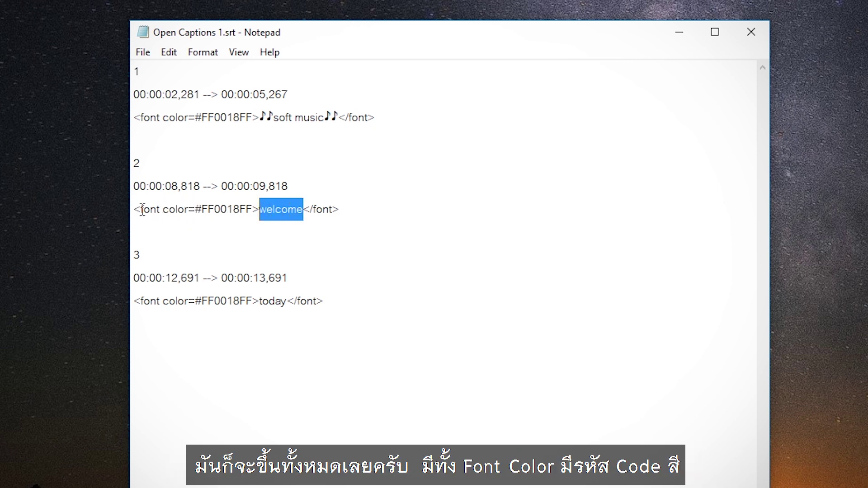
{"action": "left_click_drag", "start_coordinate": [136, 209], "coordinate": [330, 209]}
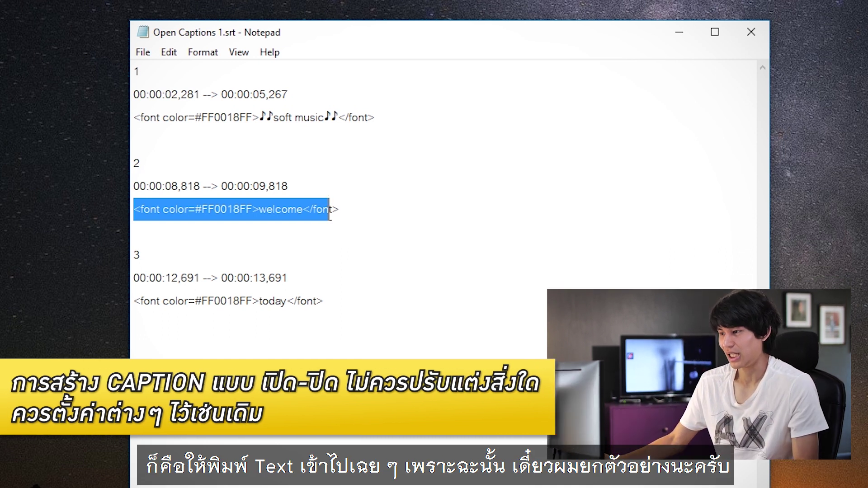
{"action": "left_click", "coordinate": [751, 34]}
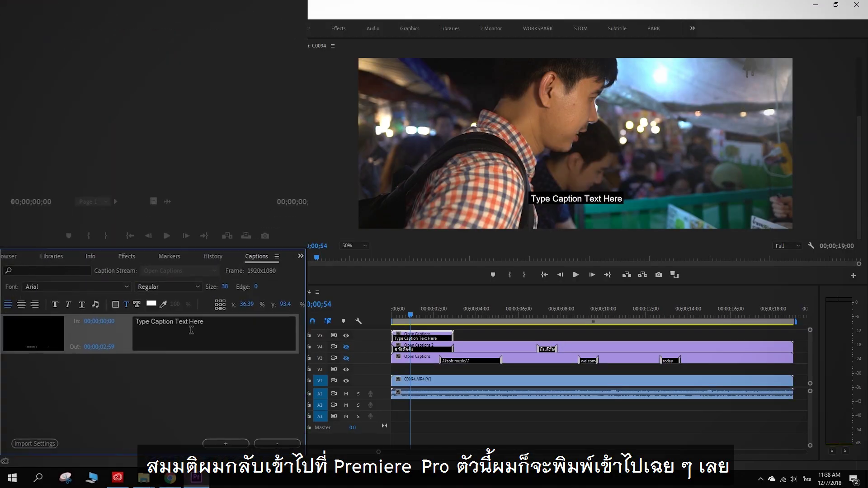
Step: Replace the placeholder text with สวัสดีครับ and lengthen that first caption on the timeline
{"action": "triple_click", "coordinate": [191, 330]}
{"action": "key", "text": "BackSpace"}
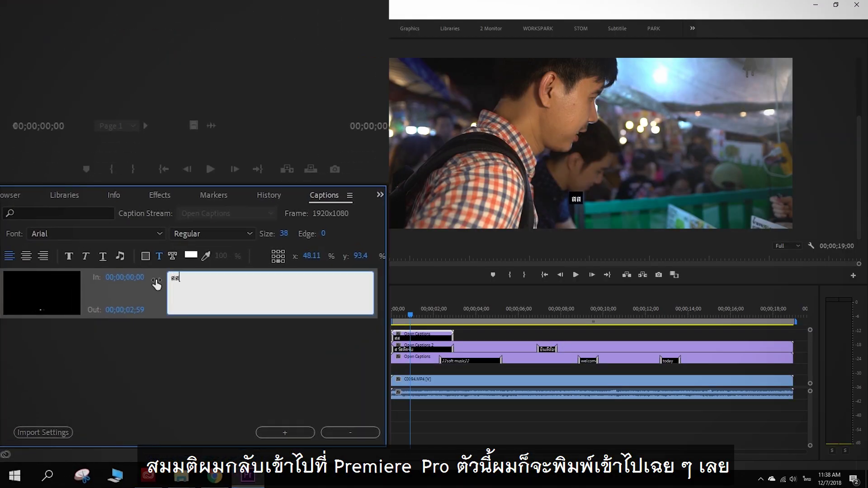
{"action": "type", "text": "สวัสดีครับ"}
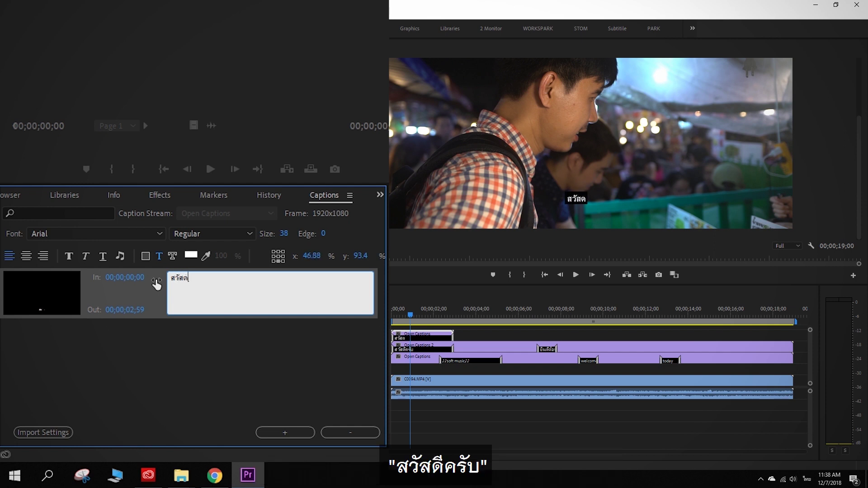
{"action": "left_click_drag", "start_coordinate": [453, 335], "coordinate": [709, 336]}
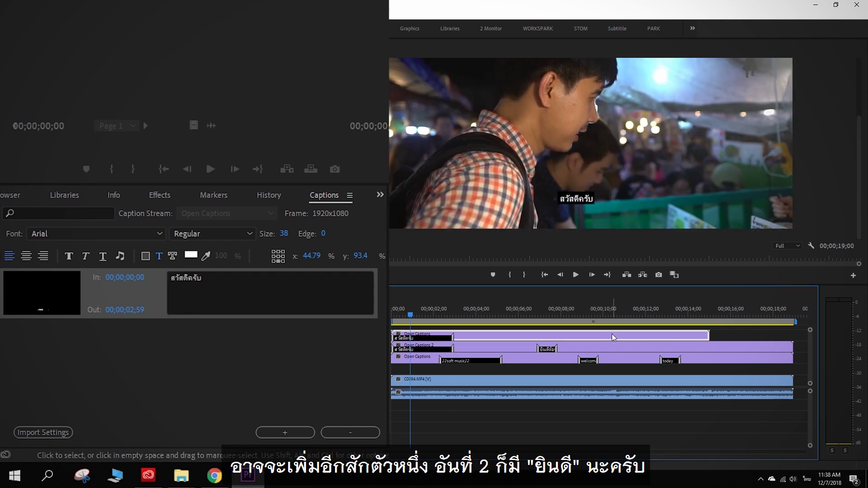
Step: Add a second caption reading ยินดี at 00;00;08;59
{"action": "right_click", "coordinate": [584, 345]}
{"action": "left_click", "coordinate": [601, 365]}
{"action": "left_click", "coordinate": [264, 343]}
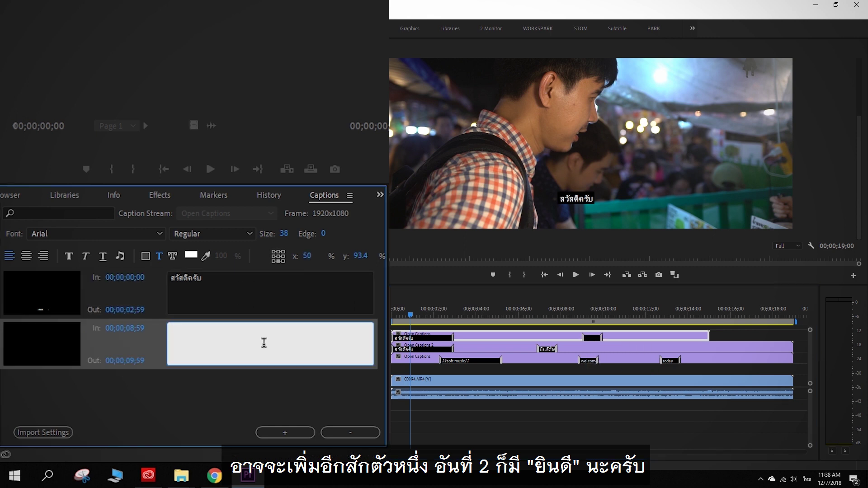
{"action": "type", "text": "ยินดี"}
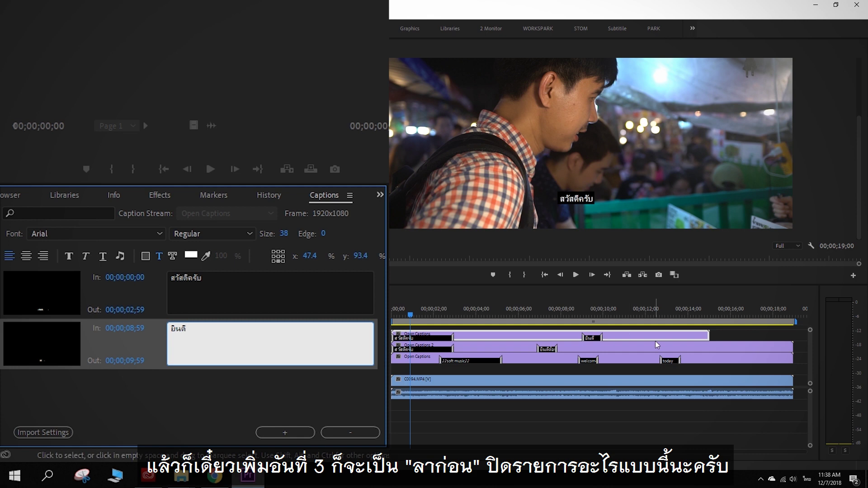
Step: Add a third caption reading ลาก่อน at 00;00;12;32
{"action": "right_click", "coordinate": [658, 342]}
{"action": "left_click", "coordinate": [676, 362]}
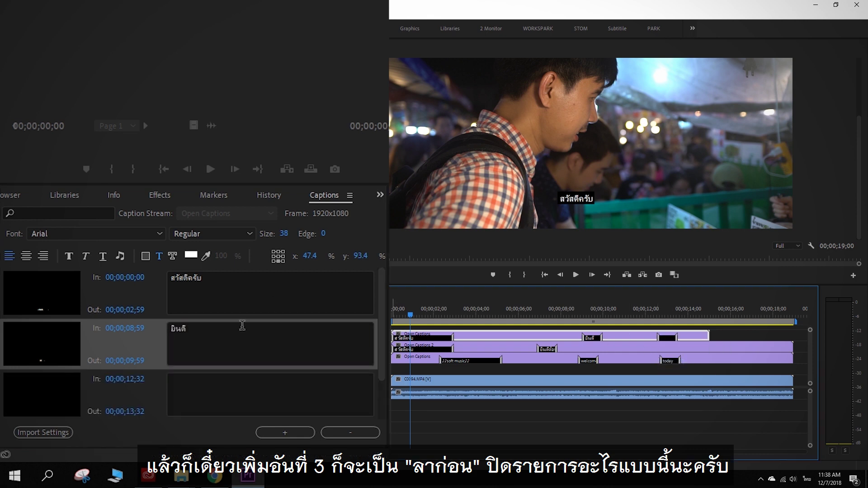
{"action": "left_click", "coordinate": [234, 385]}
{"action": "type", "text": "ลาก่อน"}
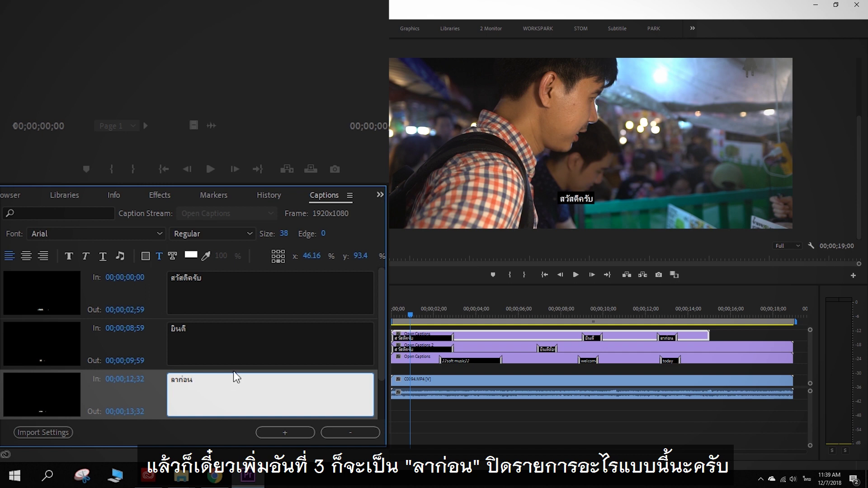
{"action": "scroll", "coordinate": [39, 201], "scroll_direction": "up", "scroll_amount": 7}
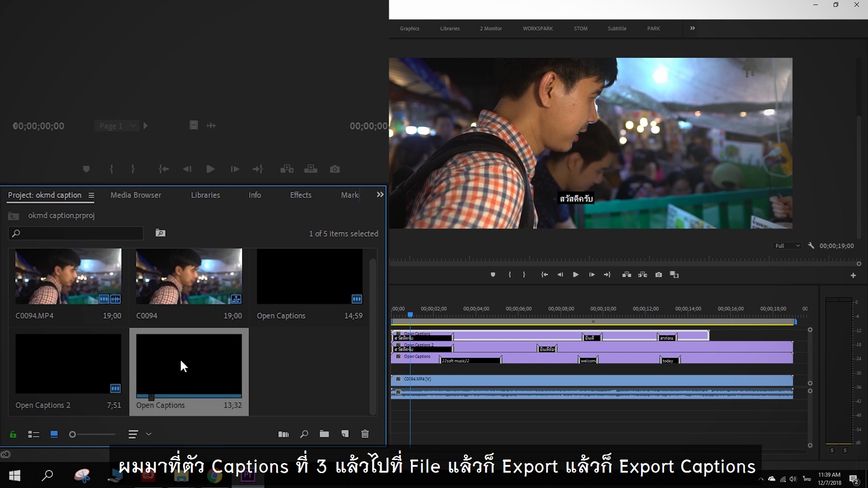
Step: Export the newest captions as SubRip (.srt), saved to the Desktop as 'Open Captions 2'
{"action": "left_click", "coordinate": [7, 15]}
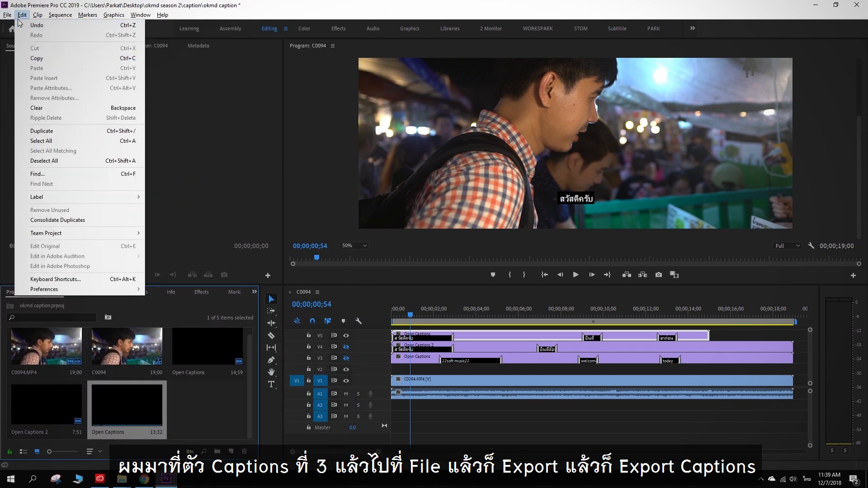
{"action": "mouse_move", "coordinate": [7, 14]}
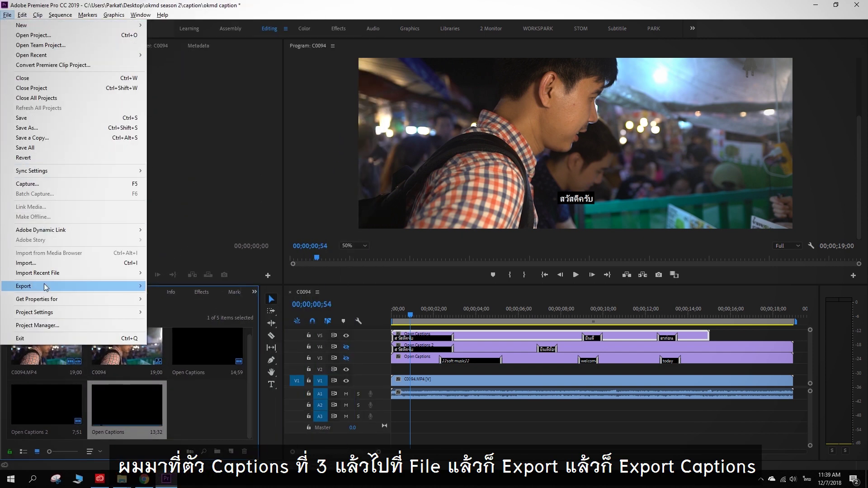
{"action": "mouse_move", "coordinate": [46, 287]}
{"action": "left_click", "coordinate": [168, 306]}
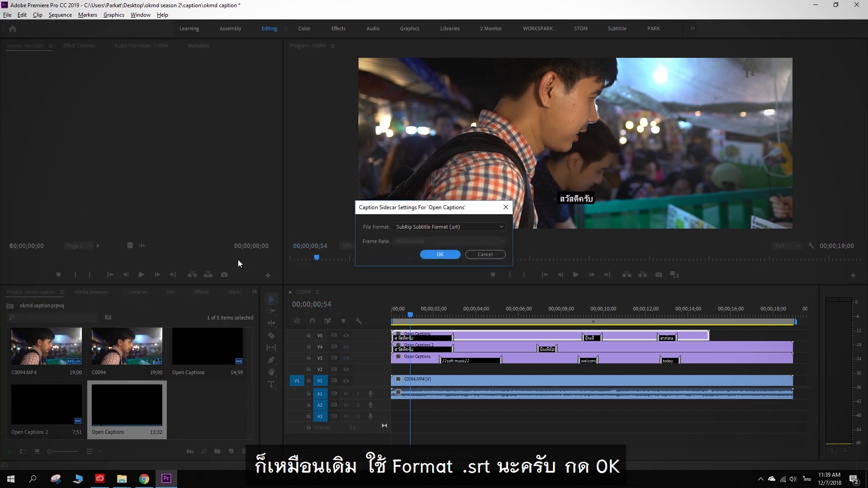
{"action": "left_click", "coordinate": [446, 255]}
{"action": "left_click", "coordinate": [165, 243]}
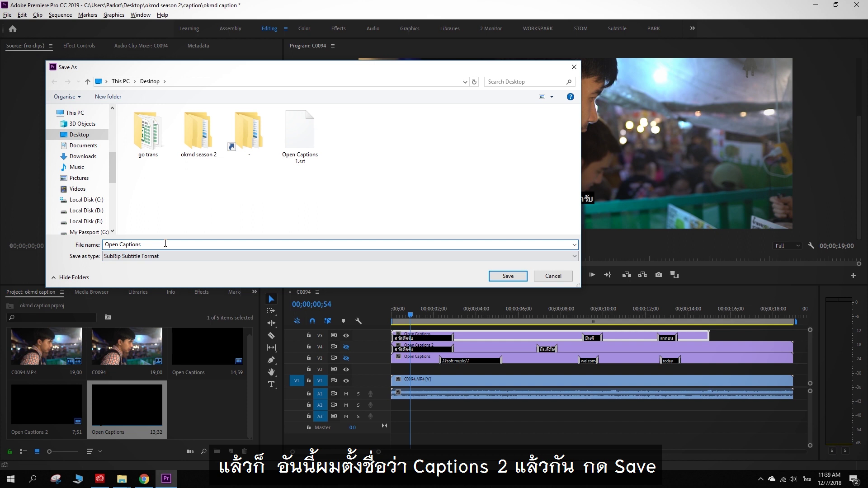
{"action": "type", "text": "2"}
{"action": "left_click", "coordinate": [504, 276]}
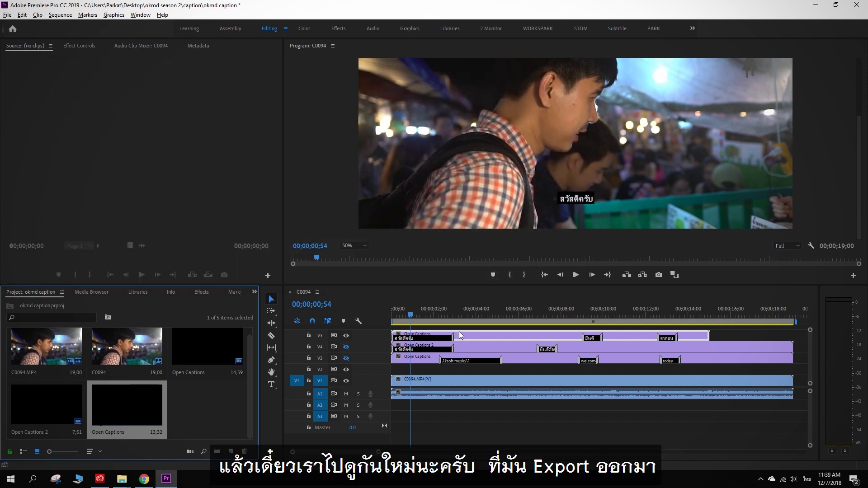
Step: Open Open Captions 2.srt in Notepad and highlight each caption: สวัสดีครับ, ยินดี and ลาก่อน
{"action": "left_click", "coordinate": [816, 5]}
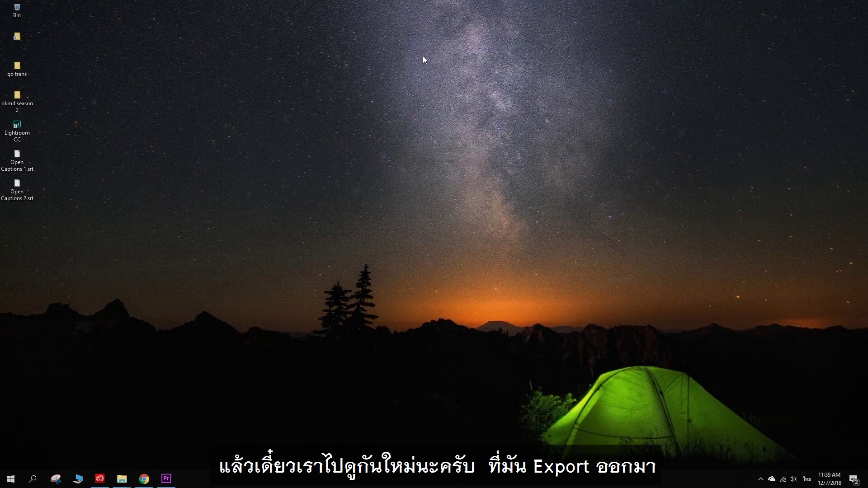
{"action": "double_click", "coordinate": [23, 188]}
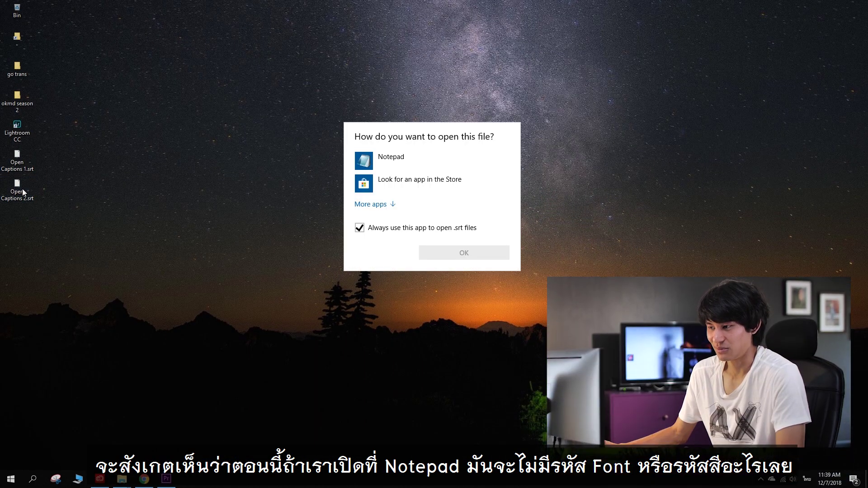
{"action": "double_click", "coordinate": [422, 167]}
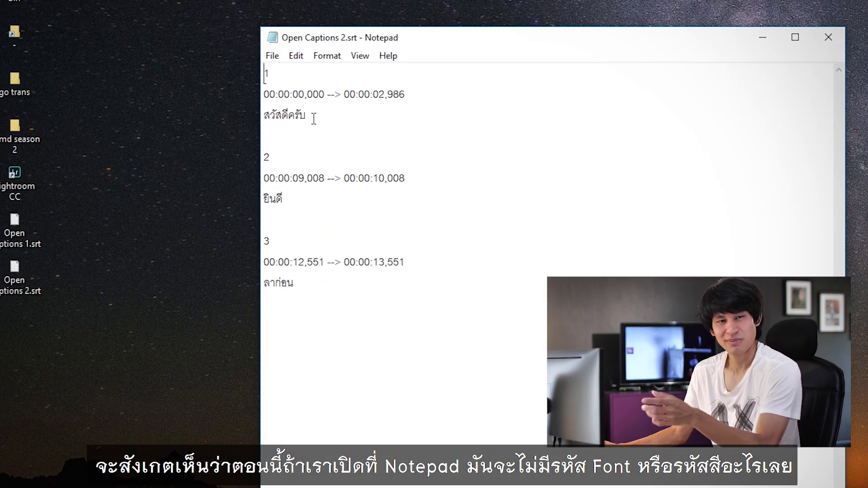
{"action": "left_click_drag", "start_coordinate": [316, 118], "coordinate": [265, 118]}
{"action": "left_click_drag", "start_coordinate": [289, 196], "coordinate": [252, 207]}
{"action": "left_click_drag", "start_coordinate": [297, 284], "coordinate": [260, 288]}
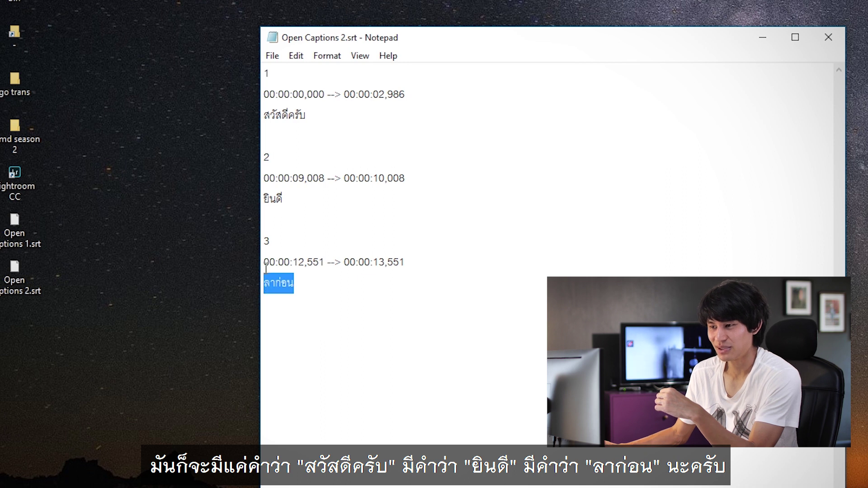
{"action": "left_click", "coordinate": [370, 259]}
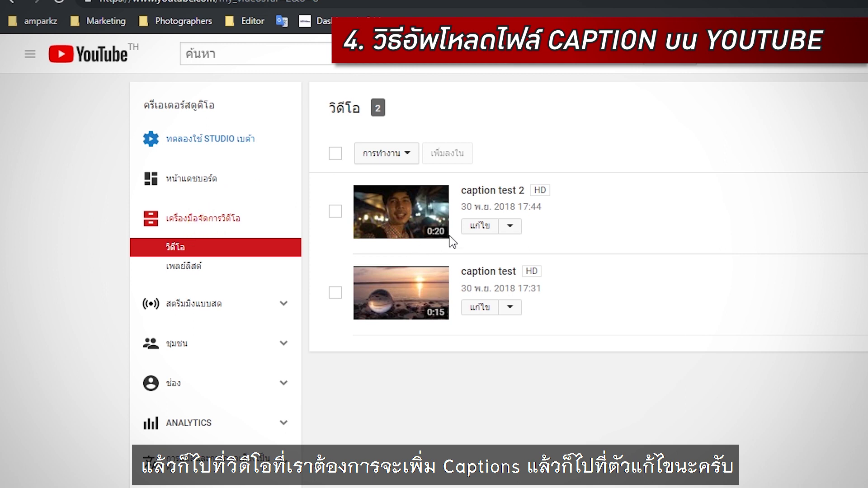
Step: Open caption test 2's Subtitles section and add new subtitles in Thai
{"action": "left_click", "coordinate": [471, 234]}
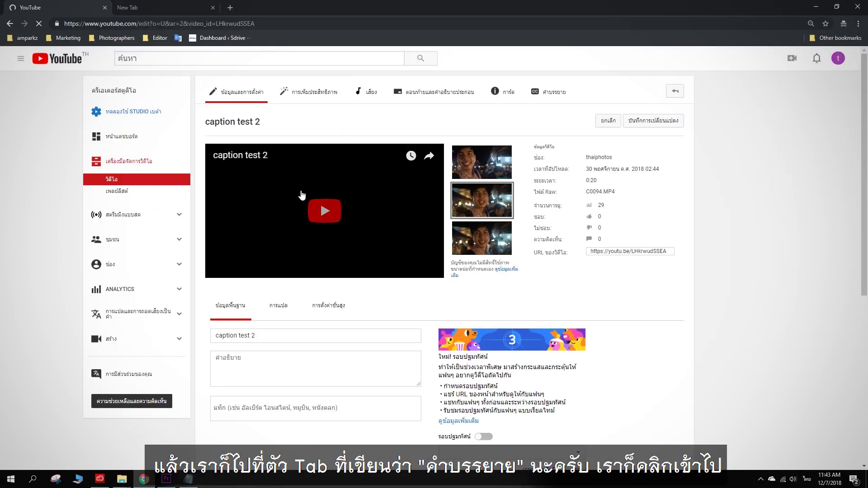
{"action": "left_click", "coordinate": [548, 93]}
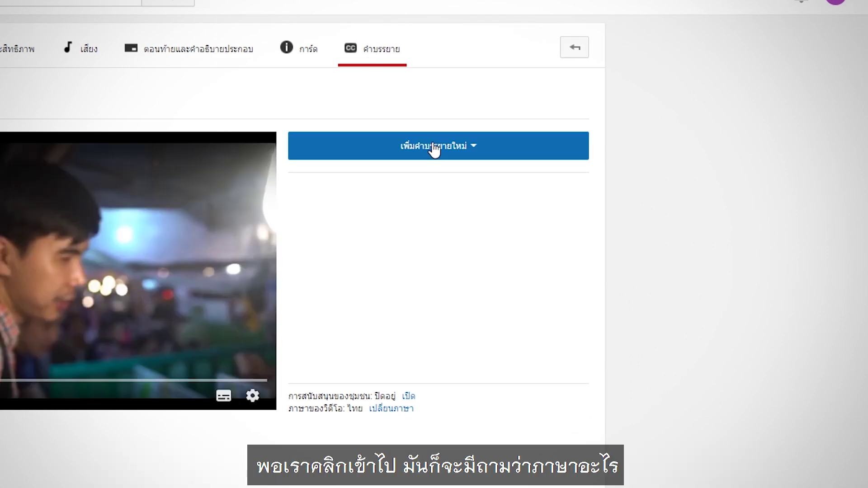
{"action": "left_click", "coordinate": [434, 151]}
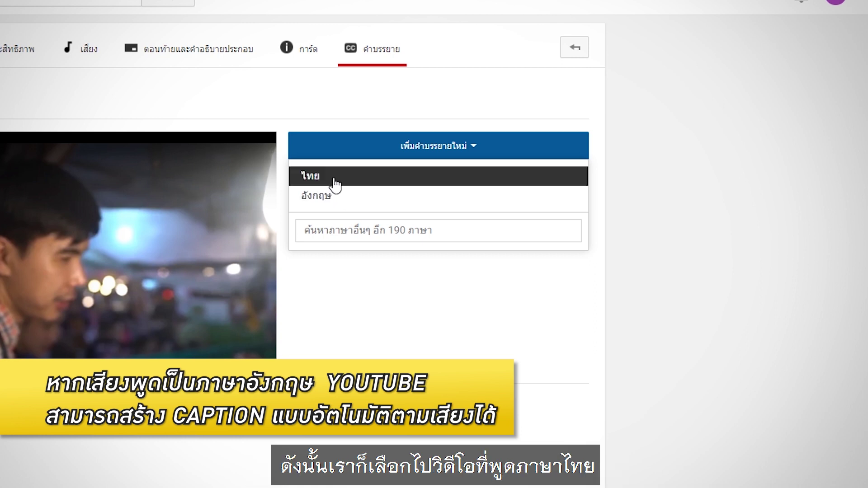
{"action": "left_click", "coordinate": [333, 181]}
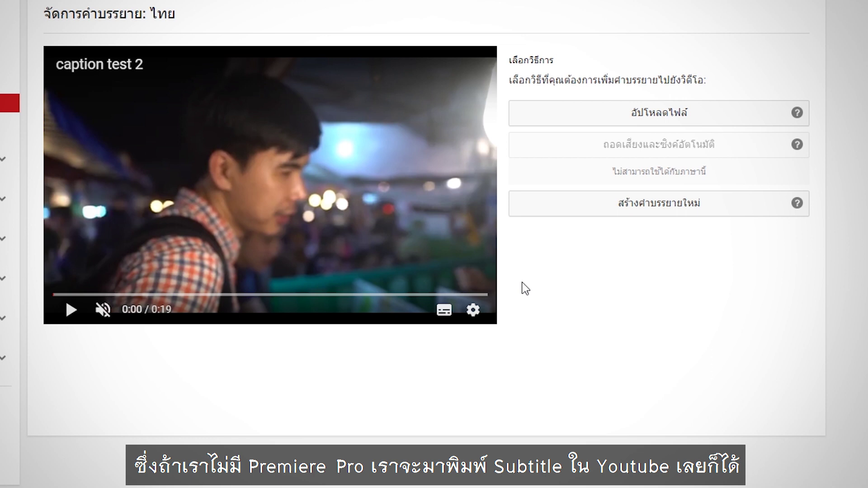
Step: Draft a สวัสดีครับ caption, move it to 0:02.1–0:03.1, play it back, then discard the draft
{"action": "left_click", "coordinate": [646, 210]}
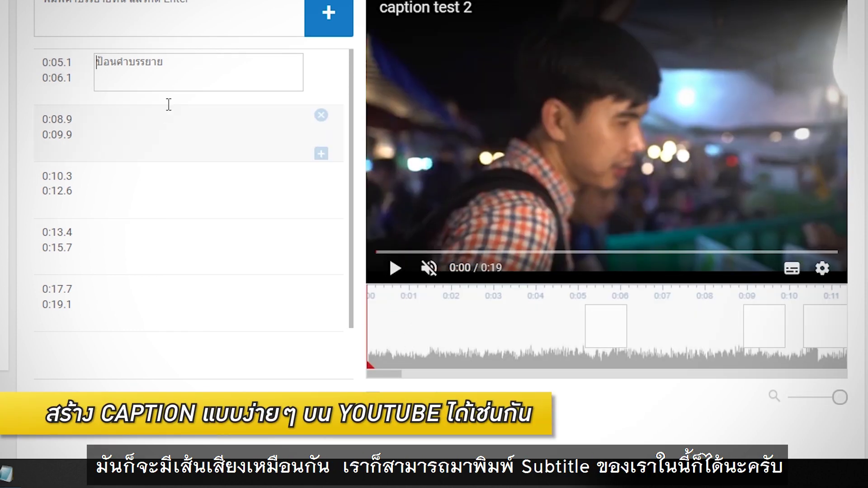
{"action": "left_click", "coordinate": [196, 72]}
{"action": "type", "text": "ส"}
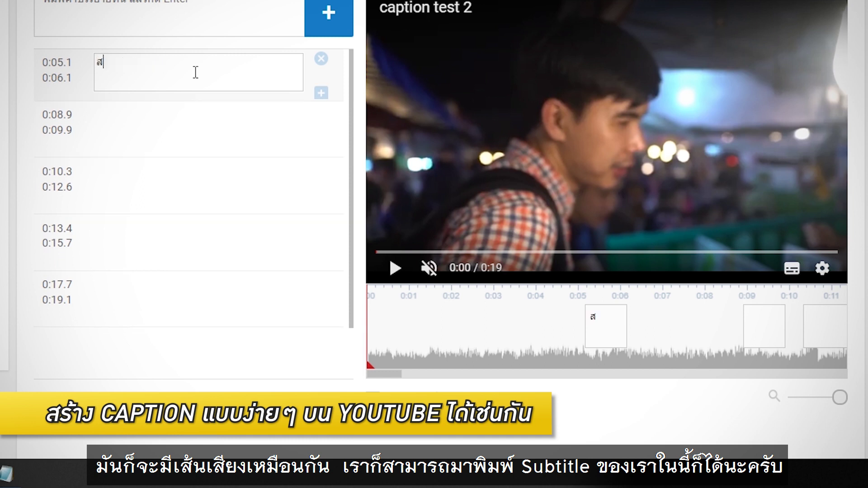
{"action": "type", "text": "วัสดีครับ"}
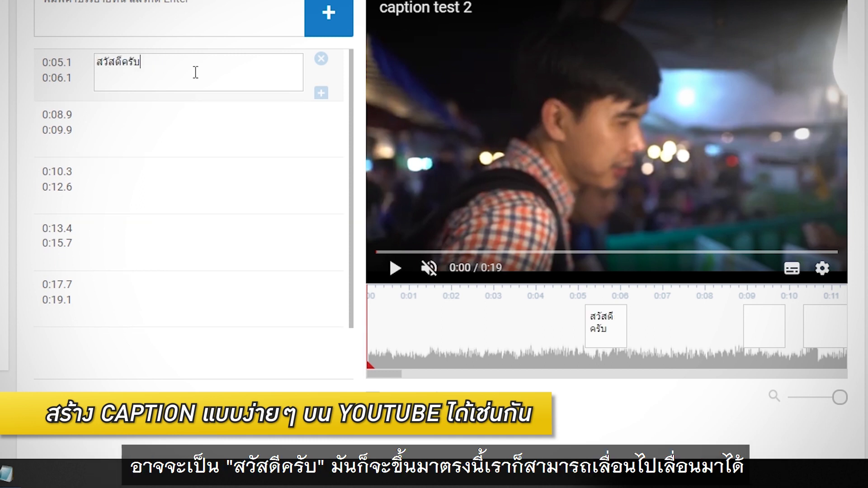
{"action": "left_click", "coordinate": [601, 321]}
{"action": "left_click_drag", "start_coordinate": [599, 330], "coordinate": [475, 321]}
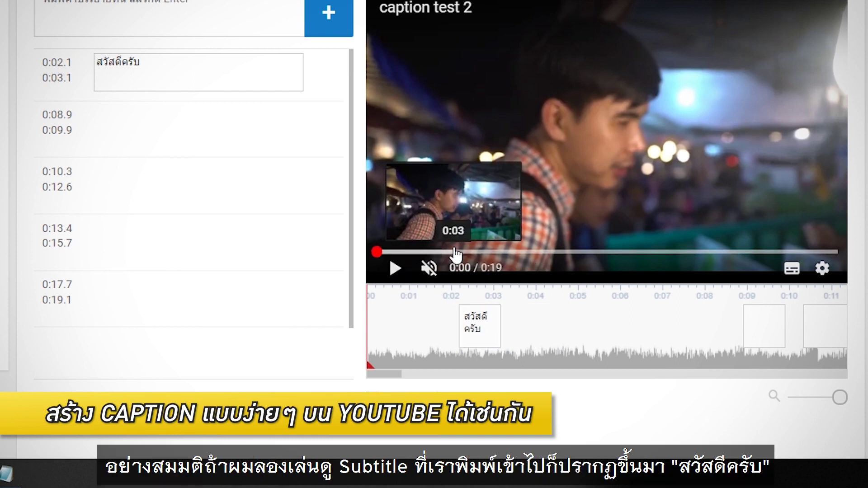
{"action": "left_click", "coordinate": [395, 269]}
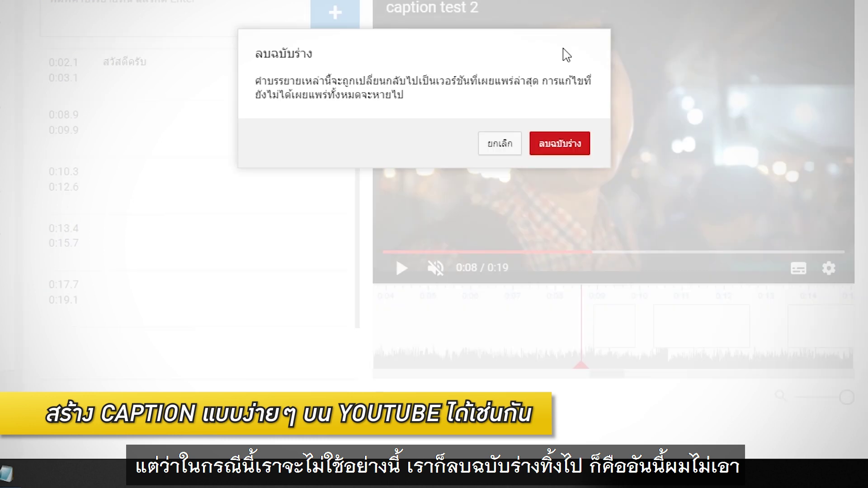
{"action": "left_click", "coordinate": [563, 147]}
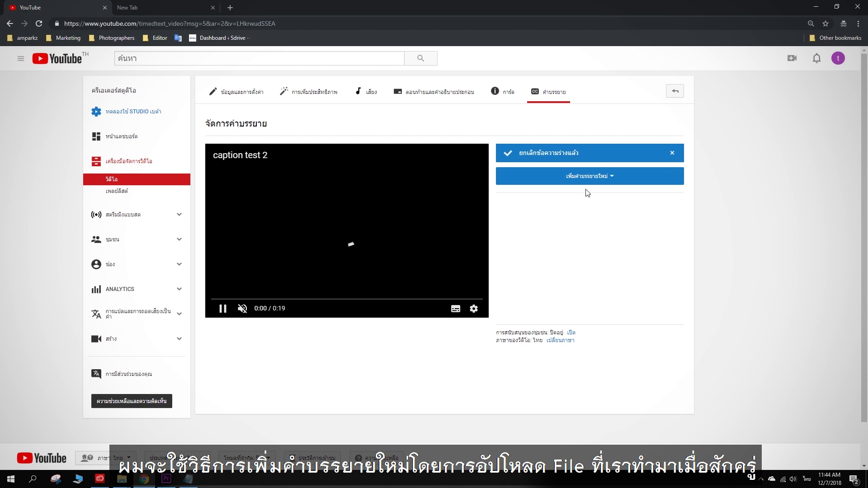
Step: Upload Open Captions 2.srt as Thai subtitles, adding สวัสดีครับ, ยินดี and ลาก่อน
{"action": "left_click", "coordinate": [591, 179]}
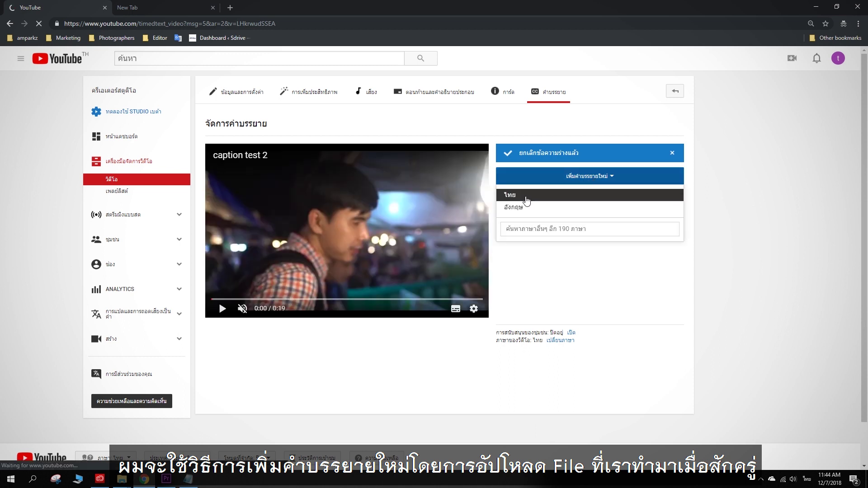
{"action": "left_click", "coordinate": [527, 201]}
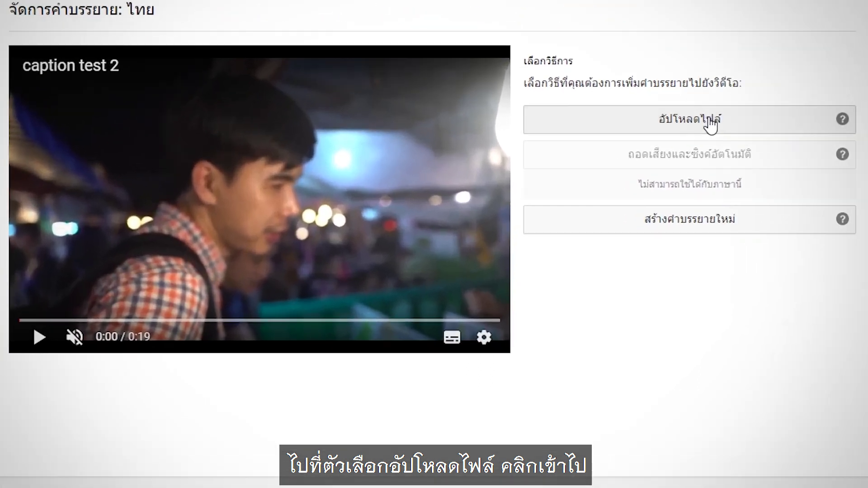
{"action": "left_click", "coordinate": [710, 123]}
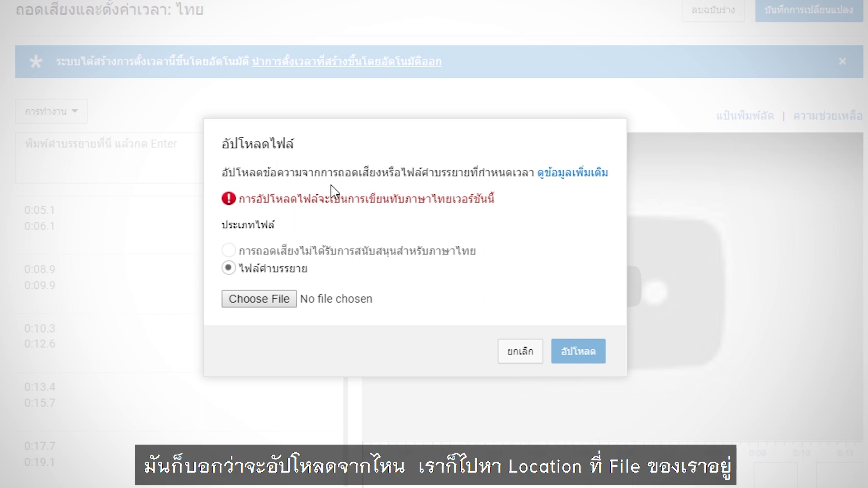
{"action": "left_click", "coordinate": [281, 306]}
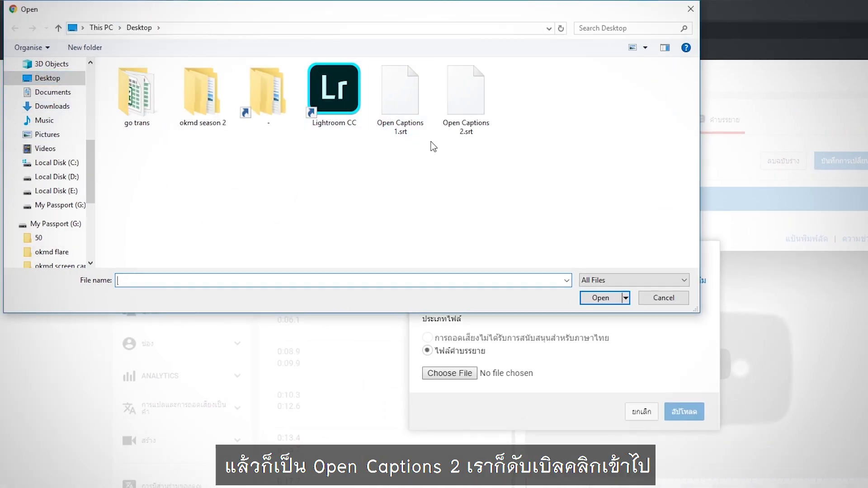
{"action": "double_click", "coordinate": [476, 102]}
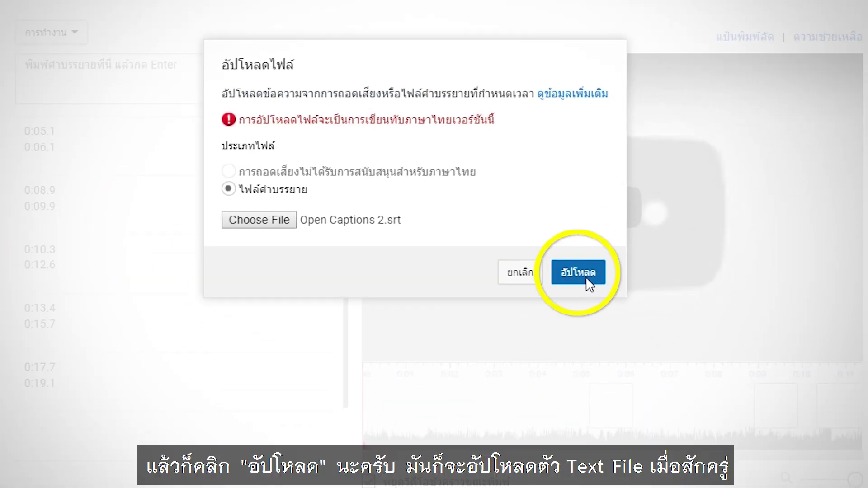
{"action": "left_click", "coordinate": [586, 279]}
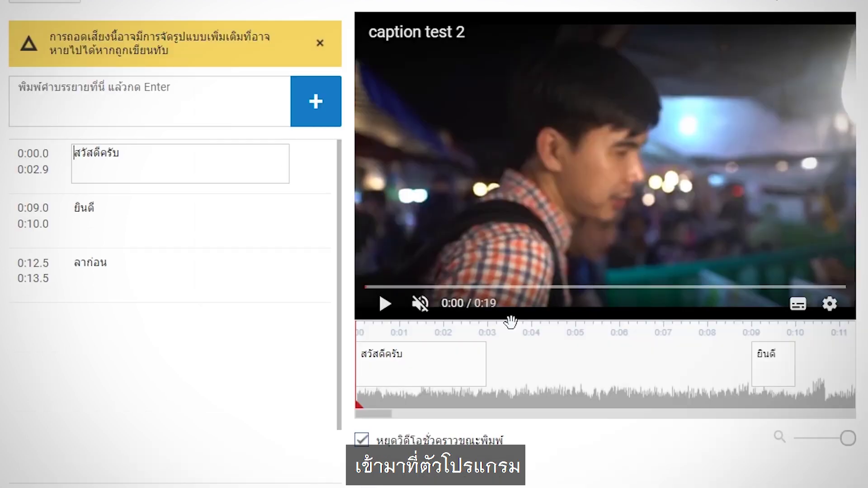
{"action": "left_click", "coordinate": [383, 304]}
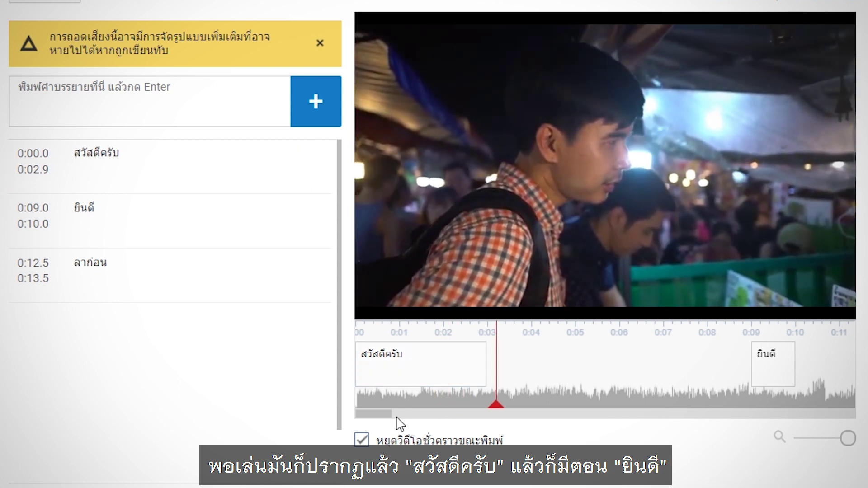
{"action": "mouse_move", "coordinate": [767, 366]}
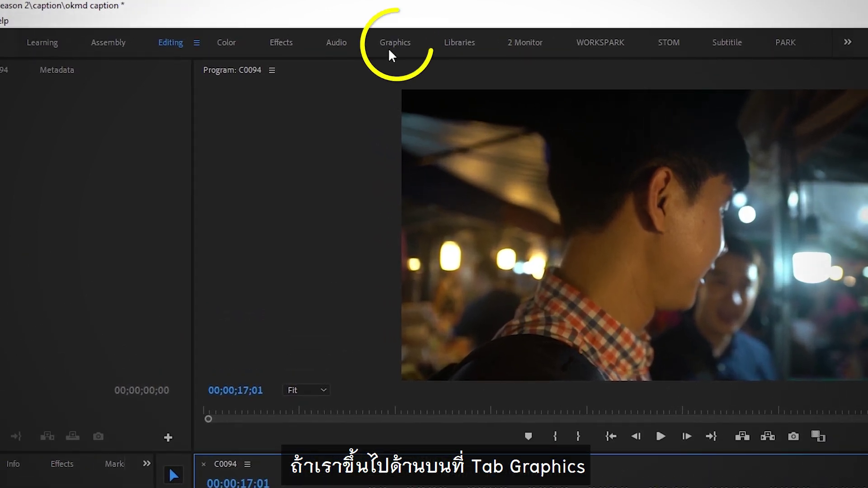
Step: Switch Premiere Pro to the Graphics workspace so the Essential Graphics templates show
{"action": "left_click", "coordinate": [388, 45]}
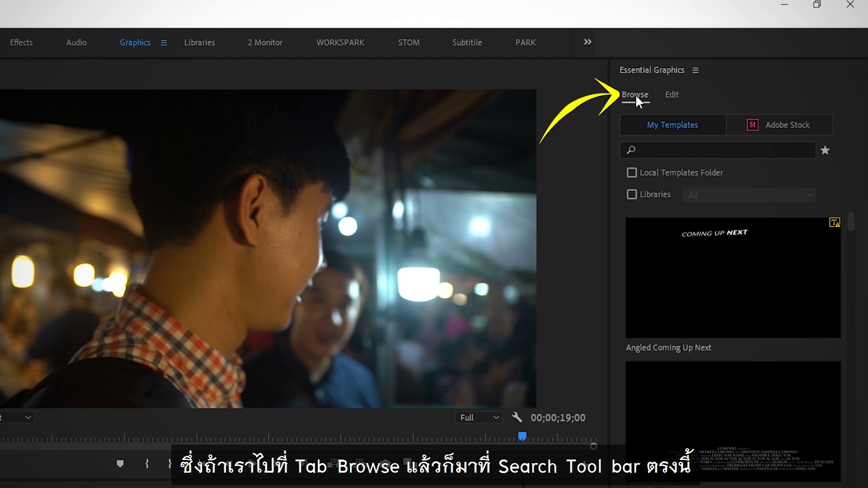
Step: Search Essential Graphics templates for 'credits' to list Angled, Bold and Classic Credits
{"action": "left_click", "coordinate": [671, 152]}
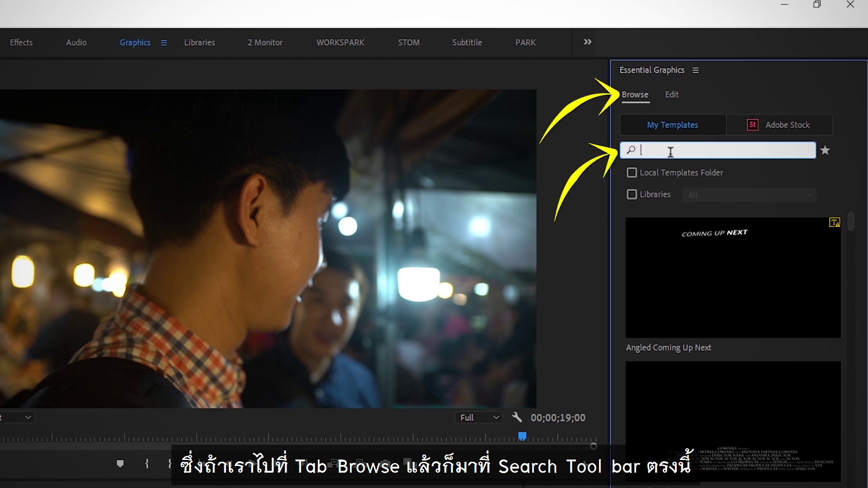
{"action": "type", "text": "credits"}
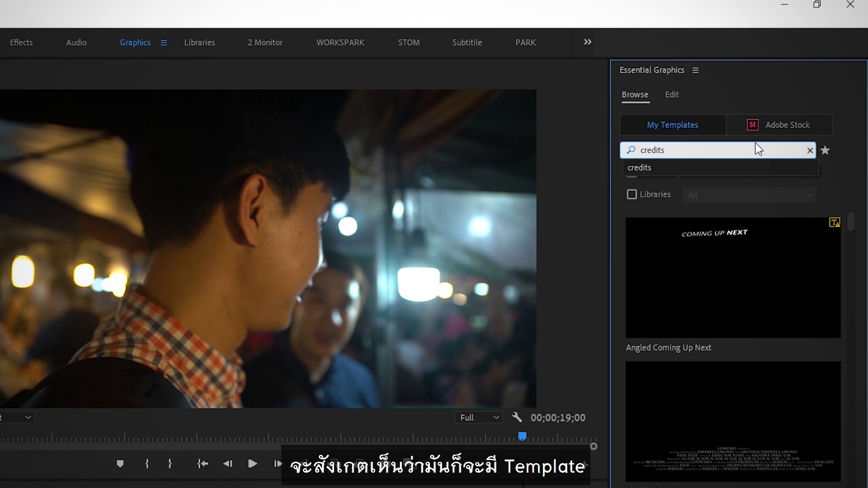
{"action": "key", "text": "Return"}
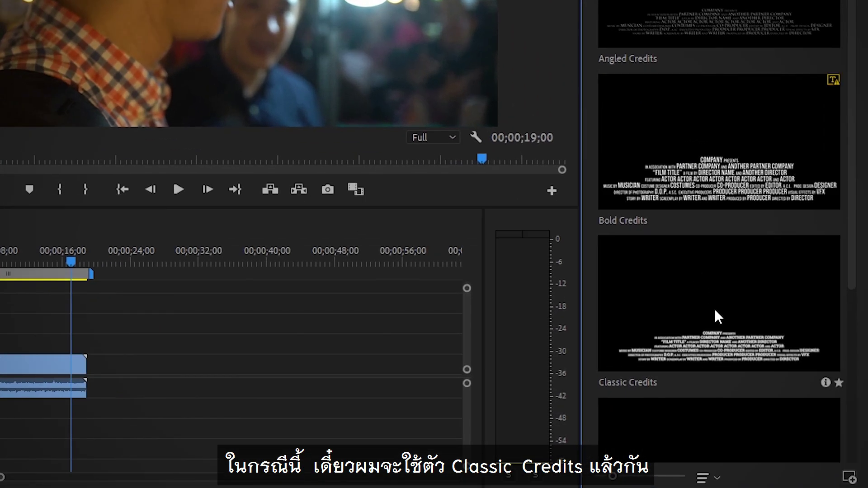
Step: Place the Classic Credits template on V2 after the C0094 clip, accepting the font substitution
{"action": "left_click_drag", "start_coordinate": [725, 330], "coordinate": [311, 258]}
{"action": "left_click_drag", "start_coordinate": [390, 257], "coordinate": [394, 349]}
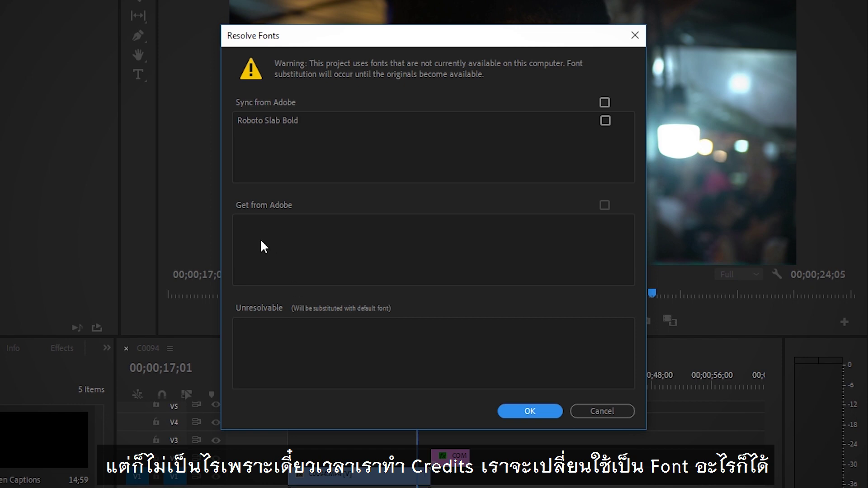
{"action": "left_click", "coordinate": [526, 411]}
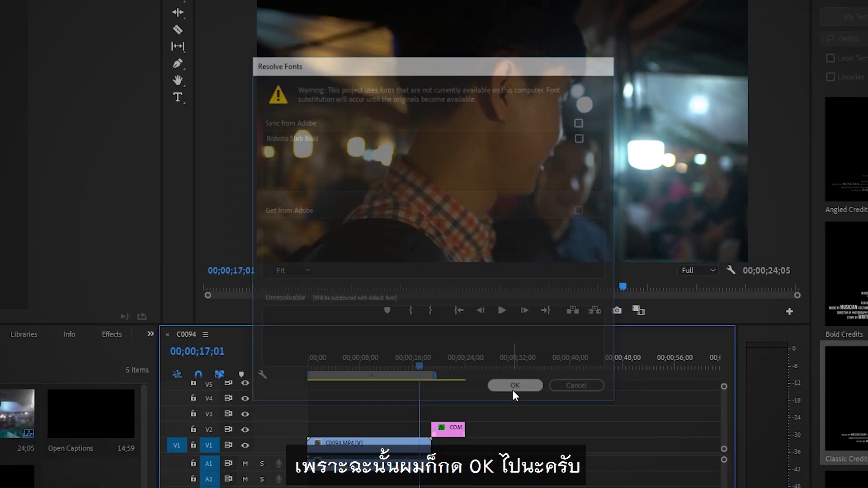
{"action": "left_click", "coordinate": [436, 384]}
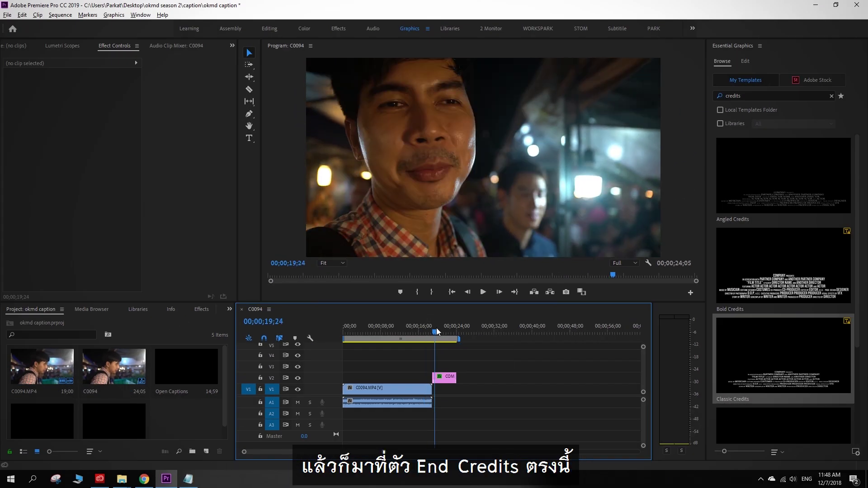
Step: Select the credits clip and clear all seven template text layers in Essential Graphics
{"action": "left_click_drag", "start_coordinate": [436, 330], "coordinate": [439, 330]}
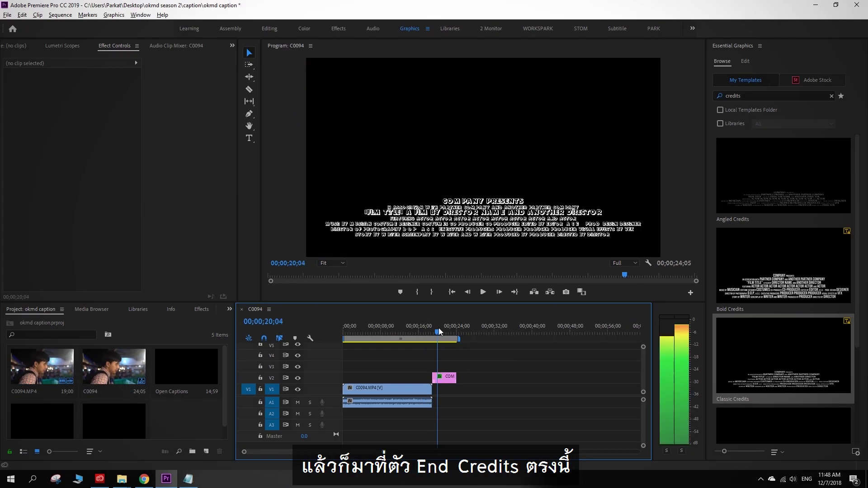
{"action": "left_click_drag", "start_coordinate": [454, 377], "coordinate": [465, 380]}
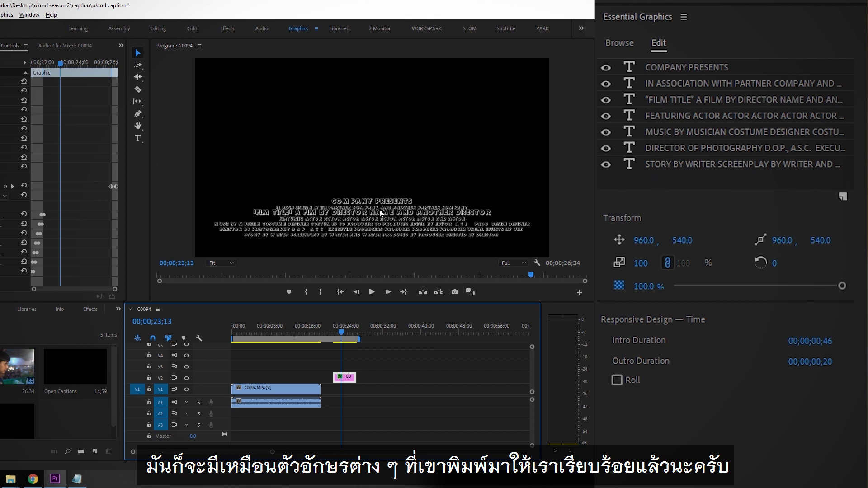
{"action": "left_click", "coordinate": [678, 164]}
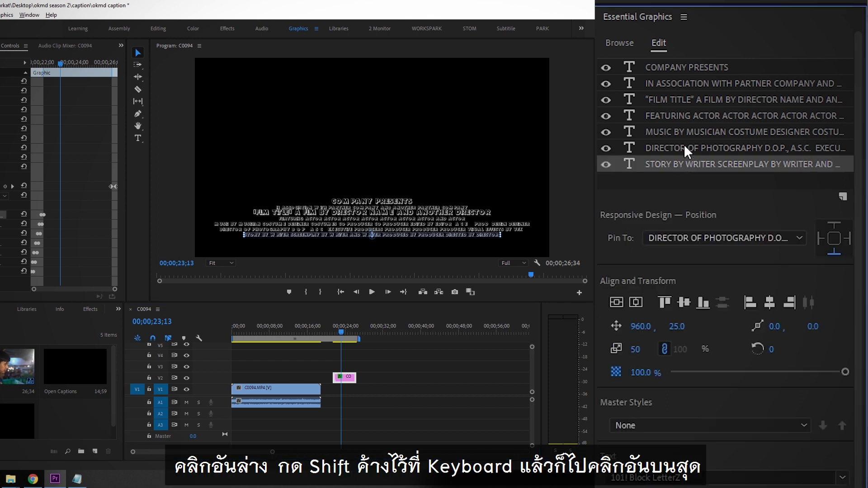
{"action": "left_click", "coordinate": [690, 66], "text": "shift"}
{"action": "right_click", "coordinate": [689, 95]}
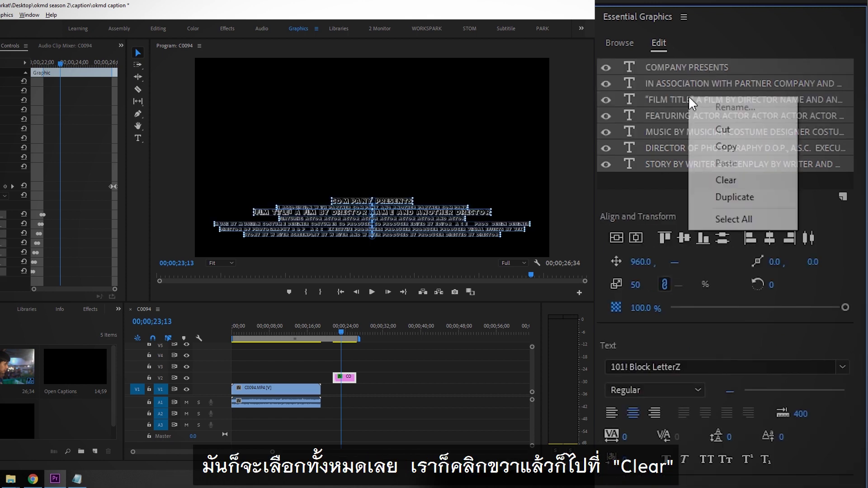
{"action": "left_click", "coordinate": [731, 179]}
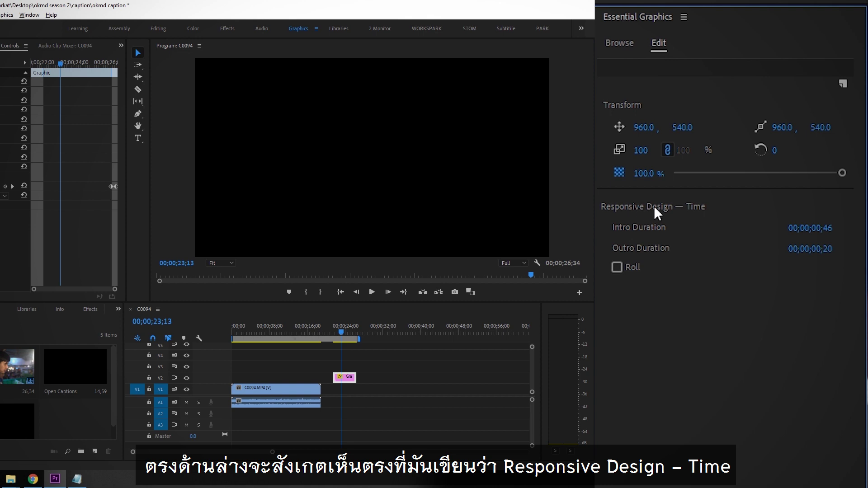
Step: Turn on Roll for the credits graphic, with Start and End Offscreen enabled
{"action": "left_click", "coordinate": [618, 268]}
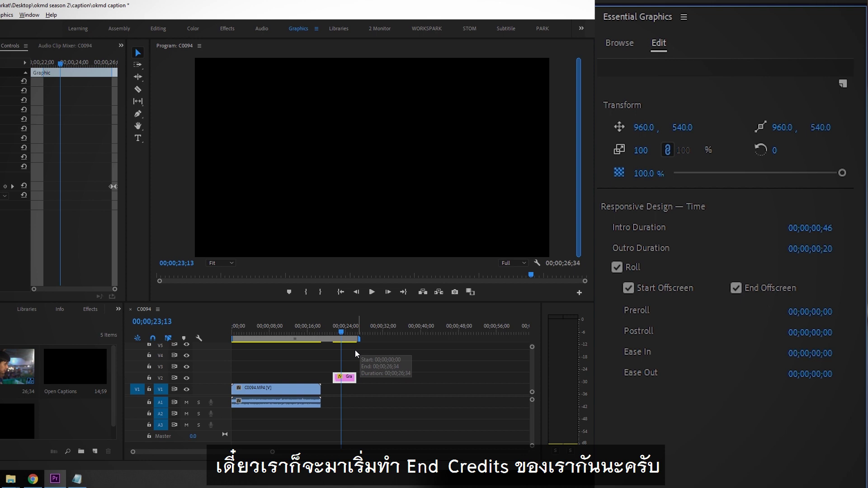
{"action": "left_click", "coordinate": [346, 379]}
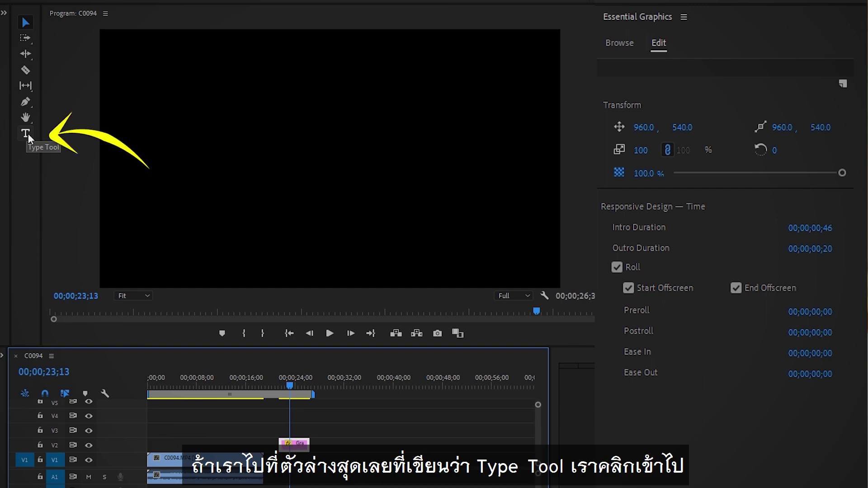
Step: Create a new text layer in the credits graphic and enter the first actor line
{"action": "left_click", "coordinate": [28, 134]}
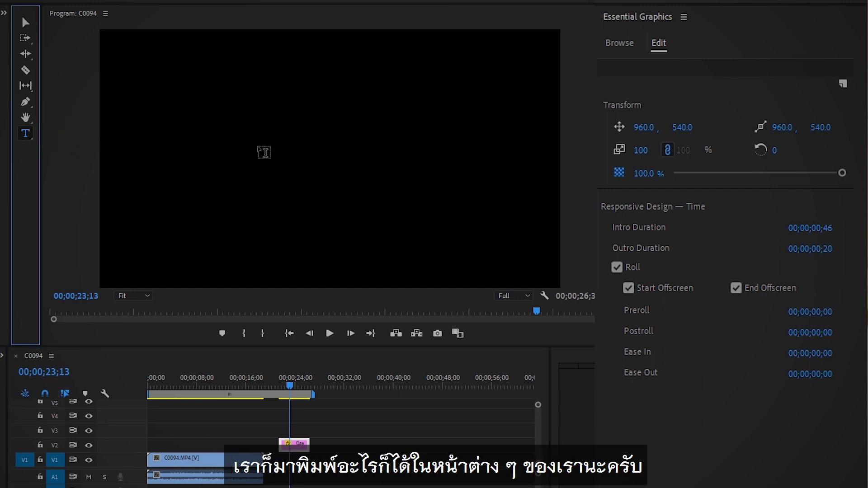
{"action": "left_click", "coordinate": [264, 153]}
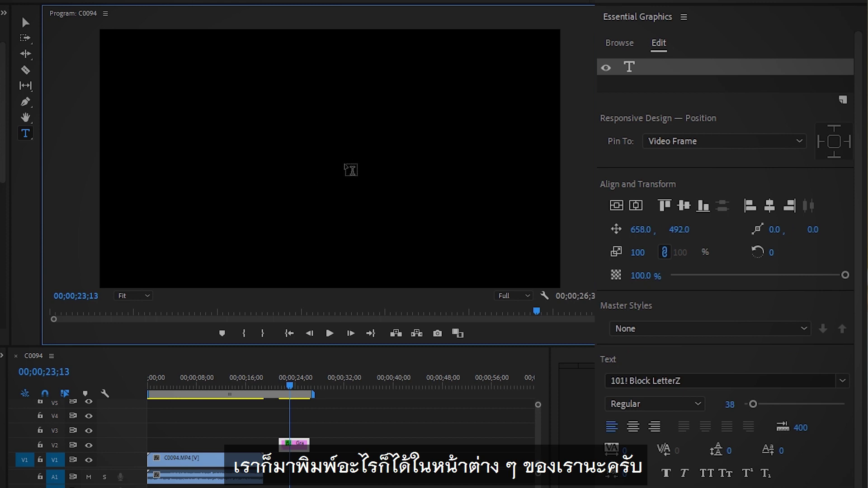
{"action": "type", "text": "dk"}
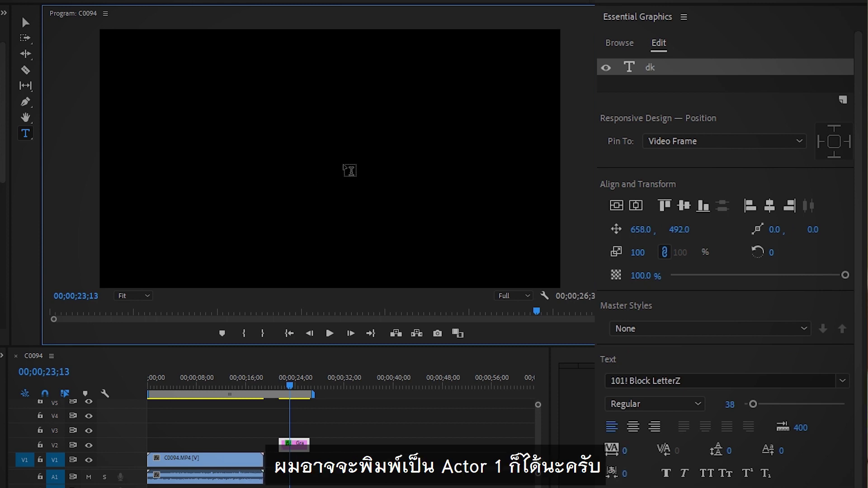
{"action": "left_click", "coordinate": [347, 178]}
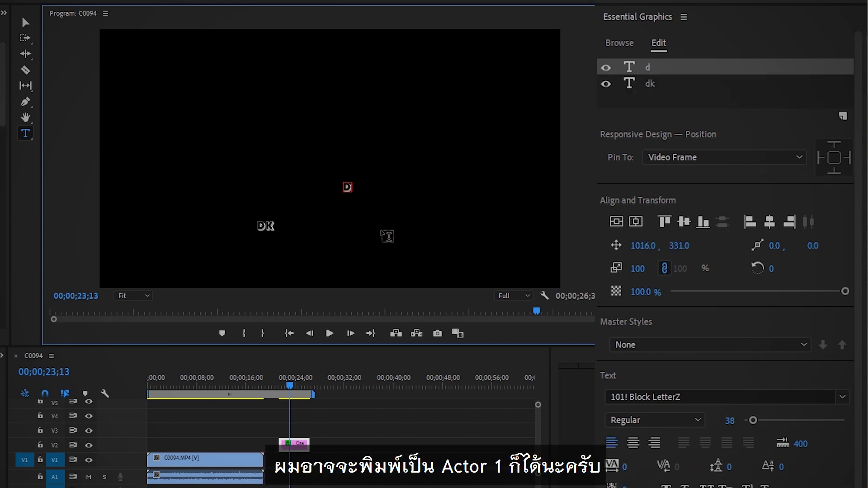
{"action": "type", "text": "d"}
{"action": "key", "text": "BackSpace"}
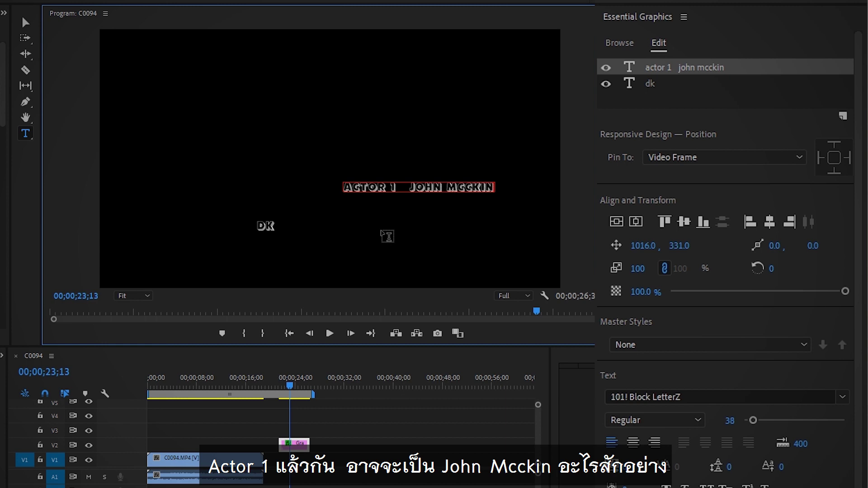
Step: Enter actor lines 2 to 4 with their names, then remove the leftover DK text layer
{"action": "key", "text": "Return"}
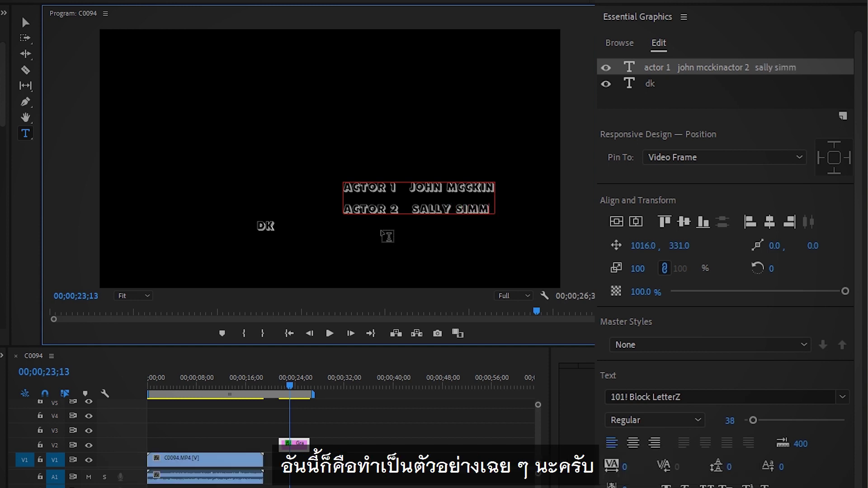
{"action": "key", "text": "Return"}
{"action": "type", "text": "acto"}
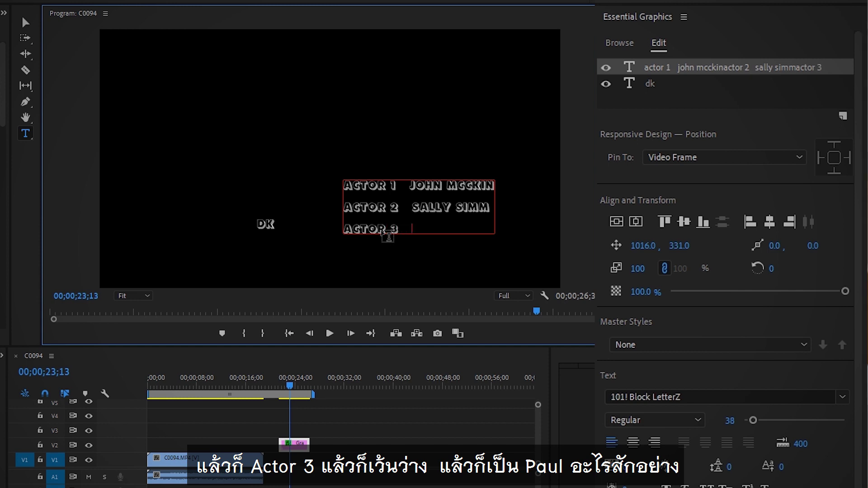
{"action": "type", "text": "r 3   paul"}
{"action": "key", "text": "Return"}
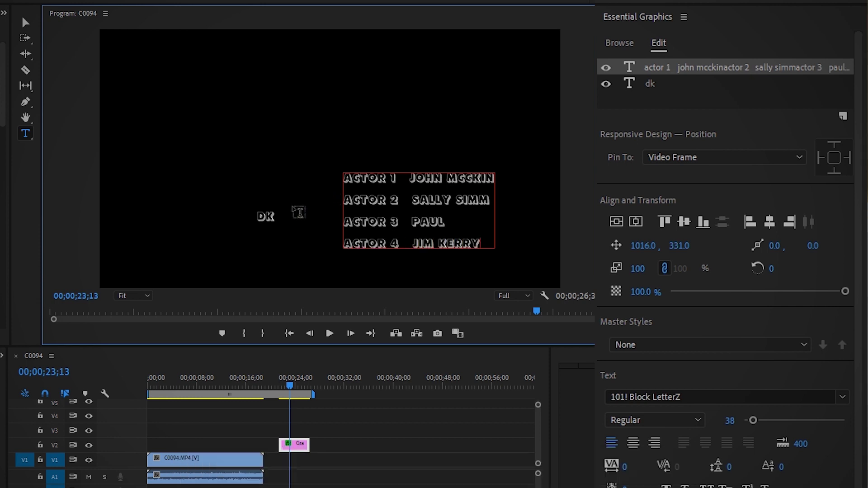
{"action": "key", "text": "ctrl+z"}
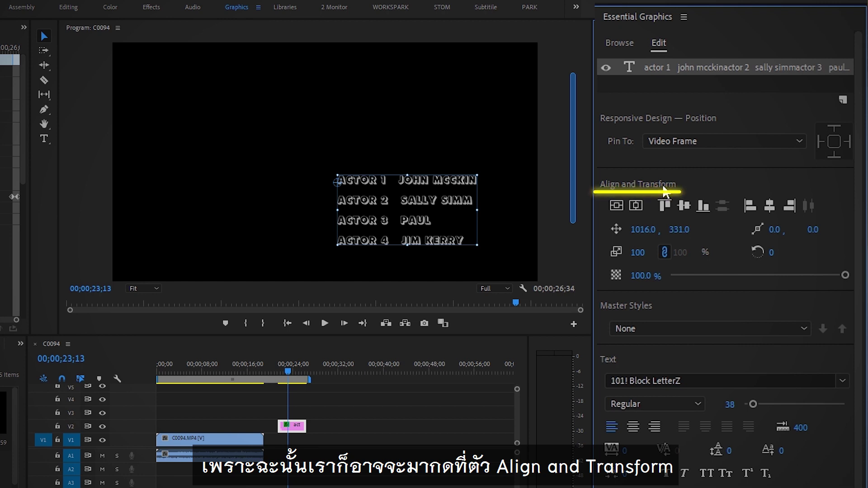
Step: Centre the cast list vertically and horizontally, then rewind and play the rolling credits
{"action": "left_click", "coordinate": [615, 207]}
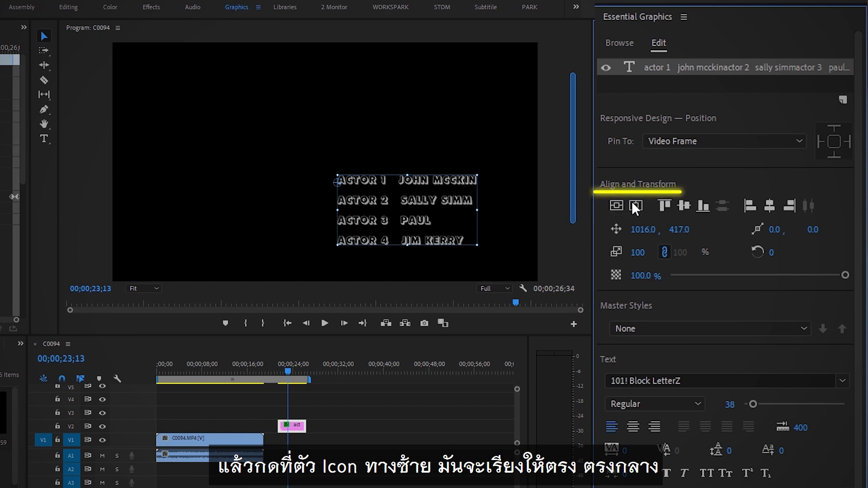
{"action": "left_click", "coordinate": [636, 206]}
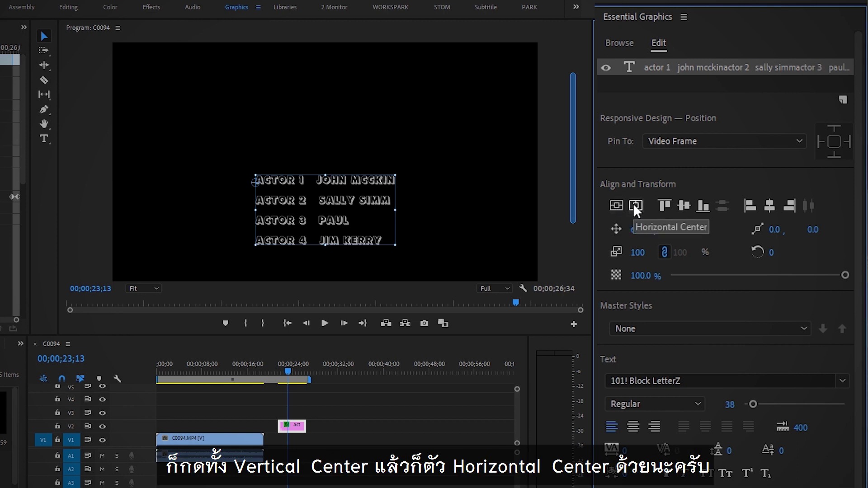
{"action": "left_click_drag", "start_coordinate": [289, 374], "coordinate": [274, 375]}
{"action": "key", "text": "space"}
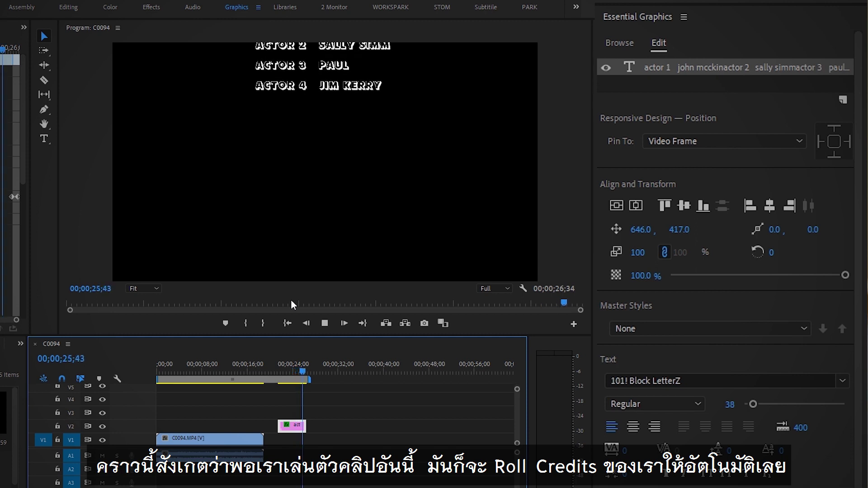
Step: Extend the credits clip on V2 by about 11 seconds and play back the slower roll
{"action": "left_click_drag", "start_coordinate": [295, 375], "coordinate": [287, 376]}
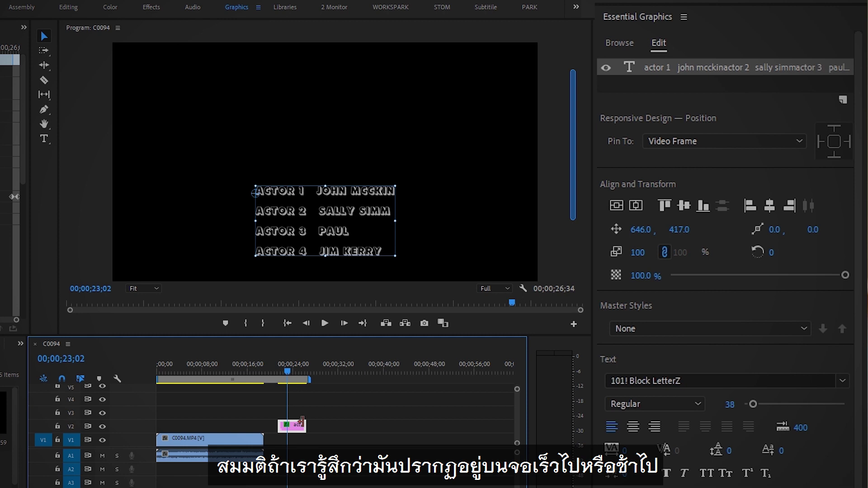
{"action": "left_click_drag", "start_coordinate": [302, 423], "coordinate": [366, 424]}
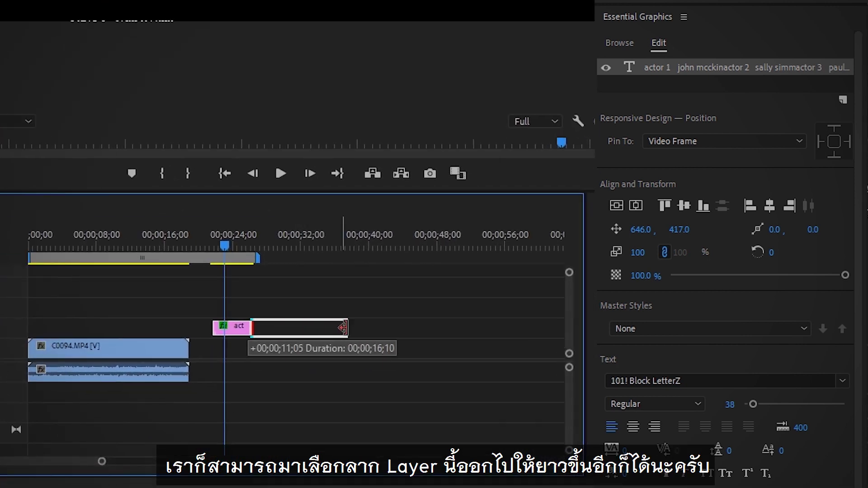
{"action": "left_click_drag", "start_coordinate": [342, 327], "coordinate": [398, 328]}
{"action": "left_click_drag", "start_coordinate": [223, 245], "coordinate": [218, 245]}
{"action": "key", "text": "space"}
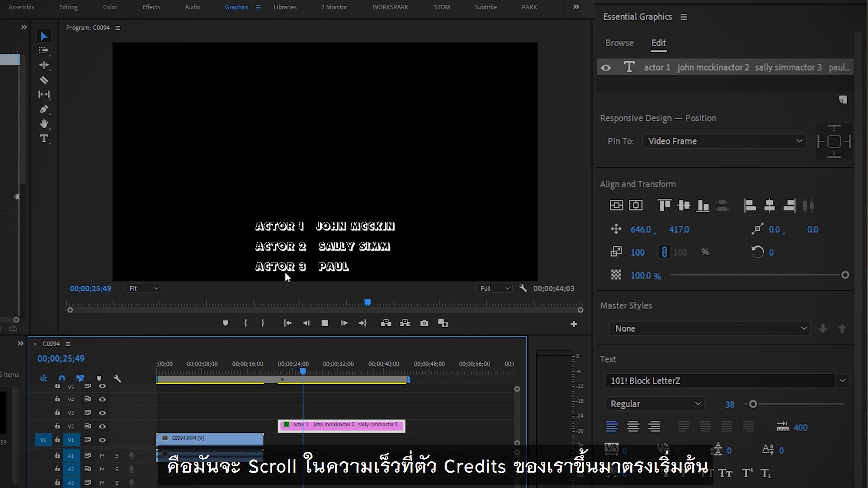
{"action": "left_click_drag", "start_coordinate": [305, 370], "coordinate": [321, 376]}
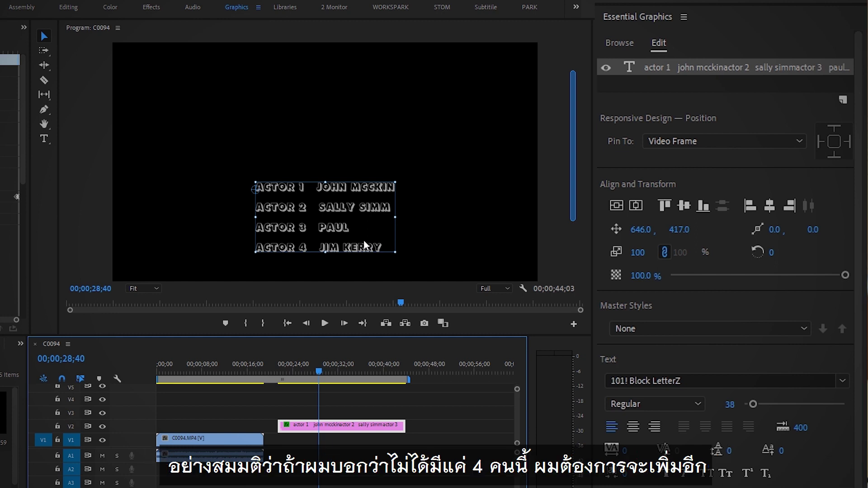
Step: Add filler lines 'adfs', 'dd', 'ddd' and 'dd' below the last actor in the credits
{"action": "double_click", "coordinate": [388, 246]}
{"action": "left_click", "coordinate": [388, 245]}
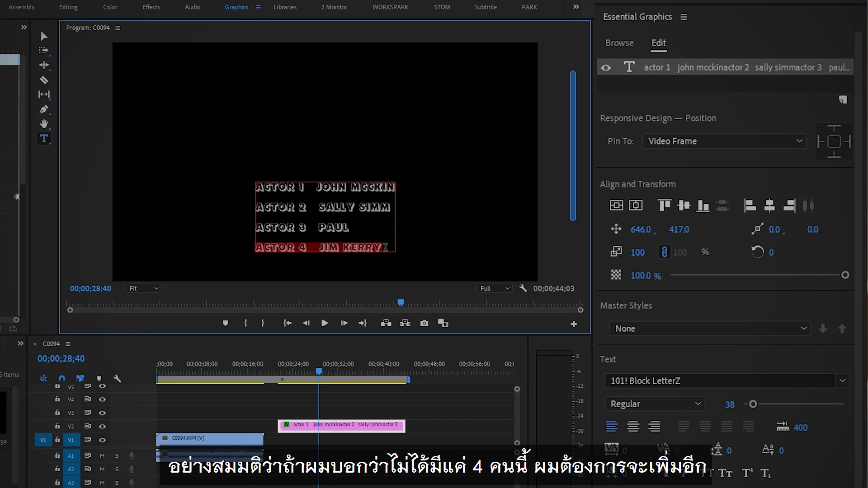
{"action": "key", "text": "Return"}
{"action": "type", "text": "a"}
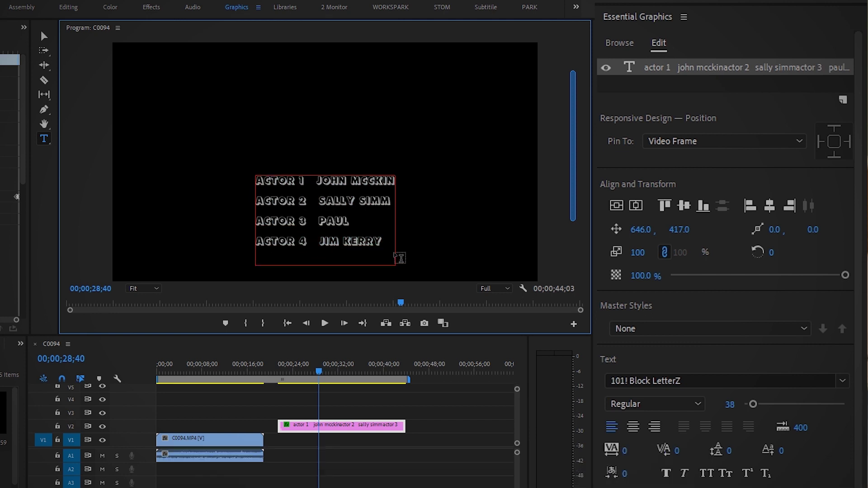
{"action": "type", "text": "dfs"}
{"action": "key", "text": "Return"}
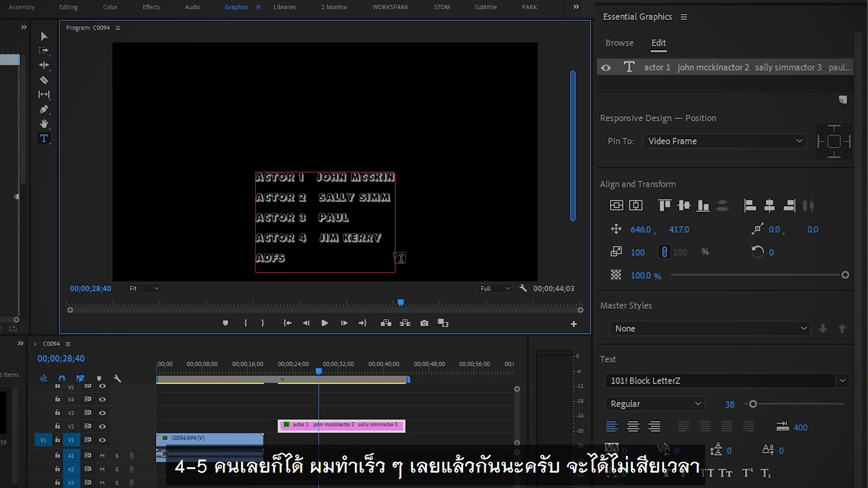
{"action": "type", "text": "dd"}
{"action": "key", "text": "Return"}
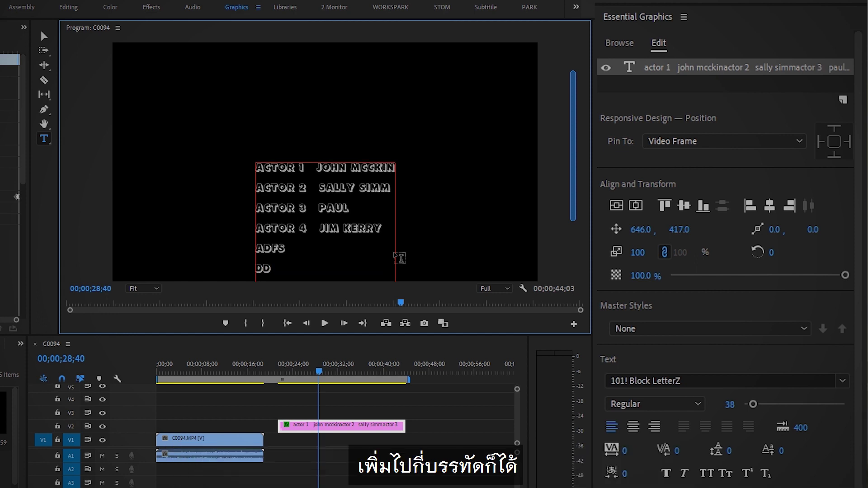
{"action": "type", "text": "ddd"}
{"action": "key", "text": "Return"}
{"action": "type", "text": "dd"}
Step: Rewind before the credits and play them back to check the extra lines roll
{"action": "left_click_drag", "start_coordinate": [337, 364], "coordinate": [276, 364]}
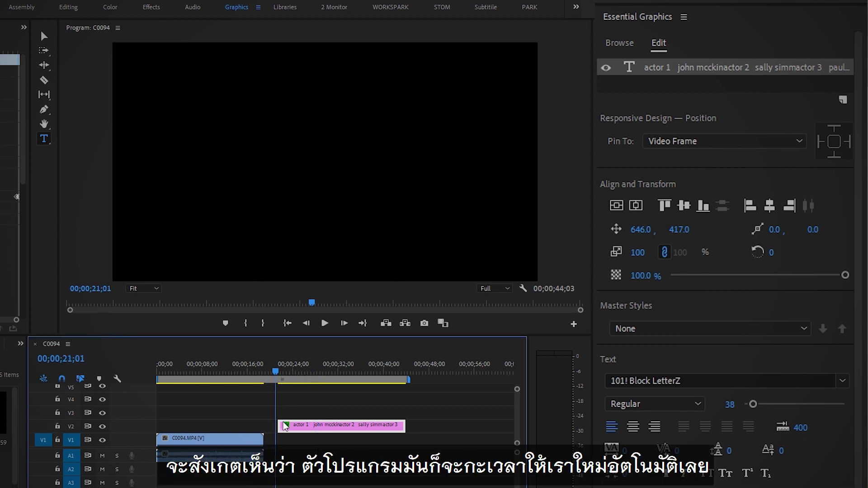
{"action": "key", "text": "space"}
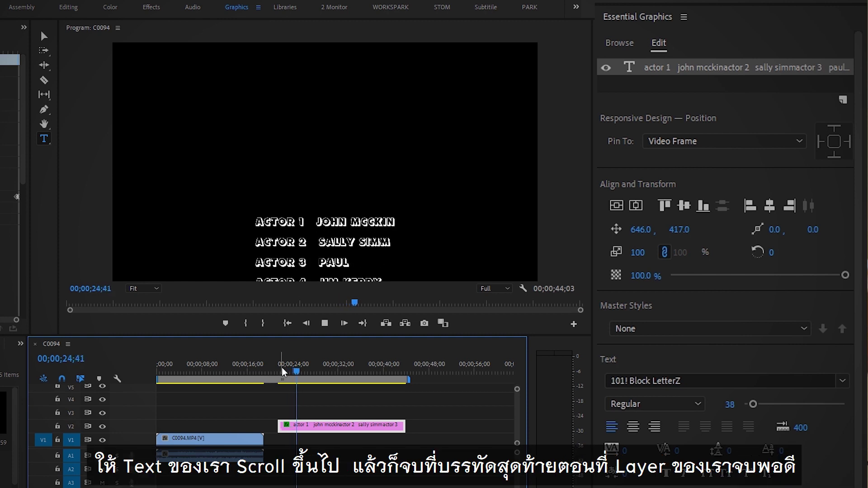
{"action": "left_click_drag", "start_coordinate": [304, 371], "coordinate": [400, 377]}
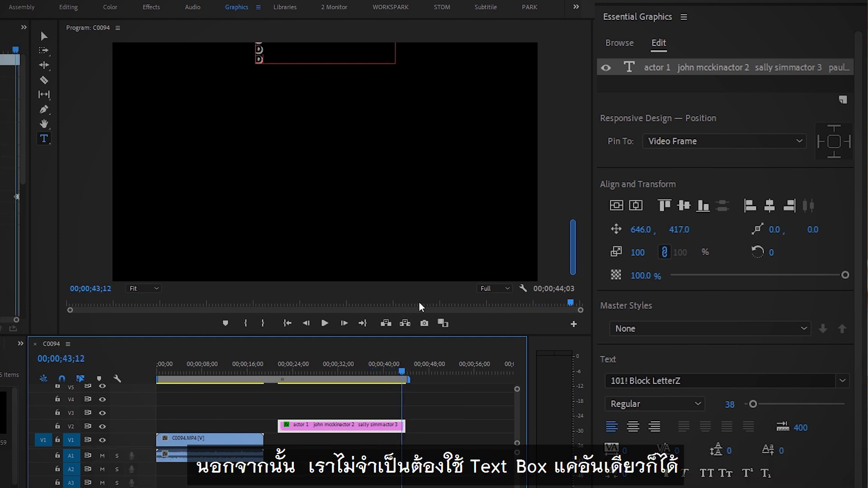
Step: Add a horizontally centred 'THANK YOU' text layer, then replay the credits from the start
{"action": "left_click_drag", "start_coordinate": [577, 248], "coordinate": [365, 233]}
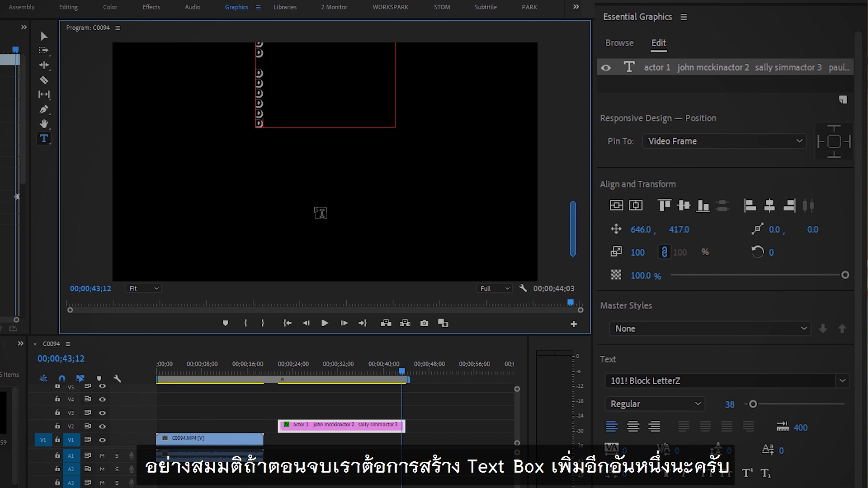
{"action": "left_click", "coordinate": [45, 139]}
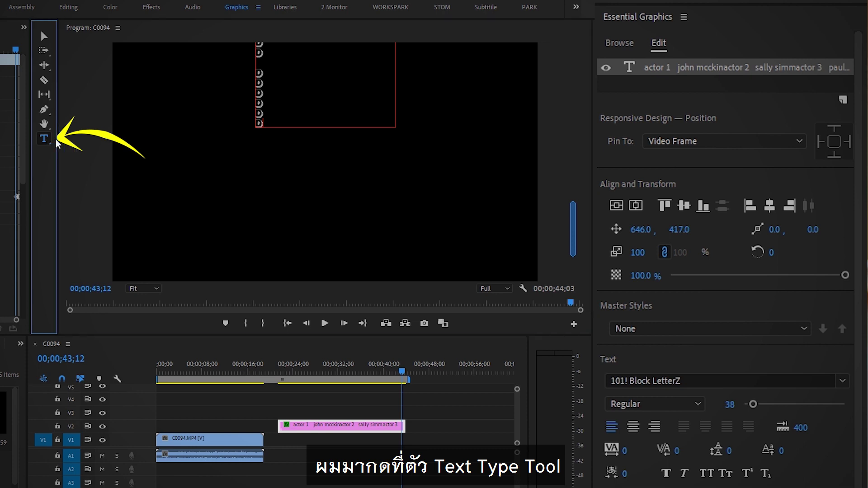
{"action": "left_click", "coordinate": [244, 220]}
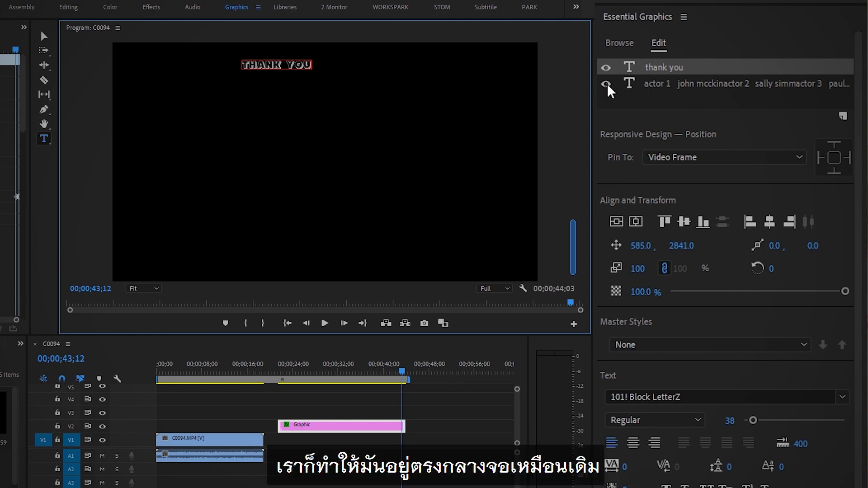
{"action": "left_click", "coordinate": [636, 222]}
{"action": "left_click_drag", "start_coordinate": [392, 369], "coordinate": [290, 369]}
{"action": "key", "text": "space"}
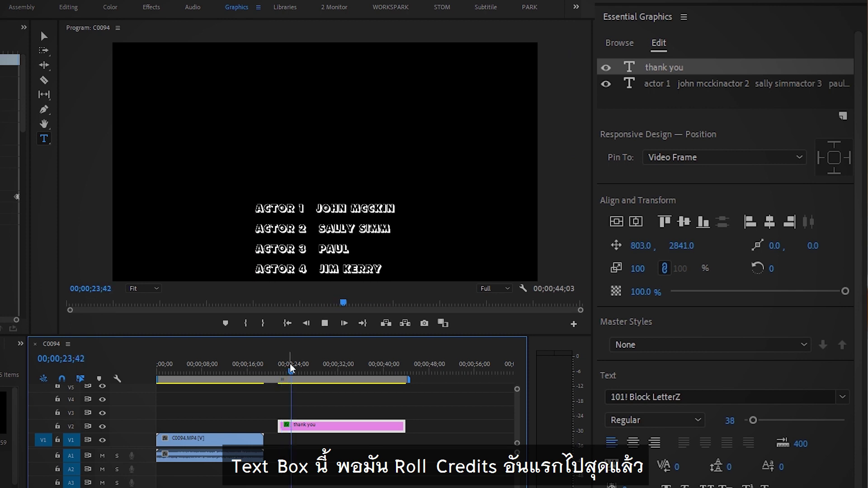
{"action": "left_click", "coordinate": [334, 370]}
{"action": "left_click_drag", "start_coordinate": [333, 370], "coordinate": [406, 371]}
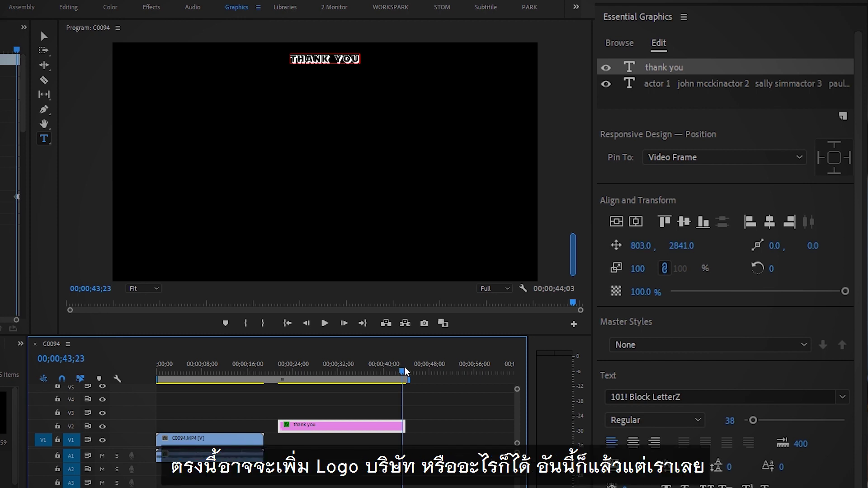